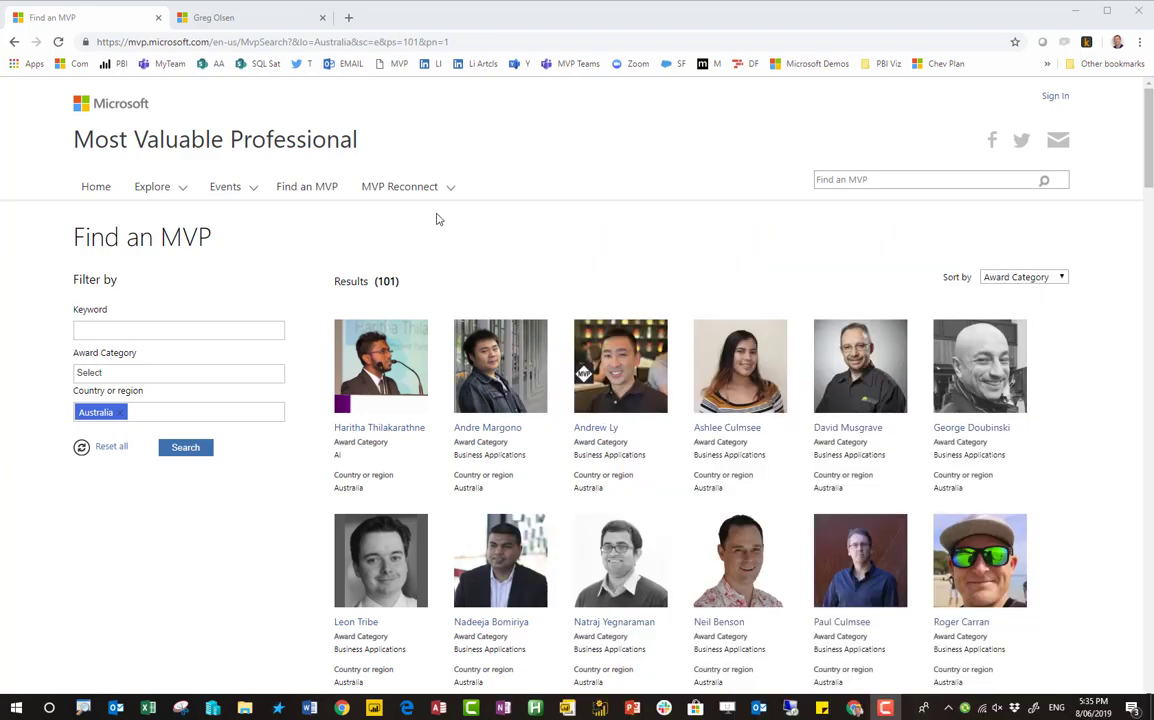
Step: Copy the URL of Chrome's Australian MVP results page (101 results) and switch to Power BI Desktop
scroll(505, 355, down, 2)
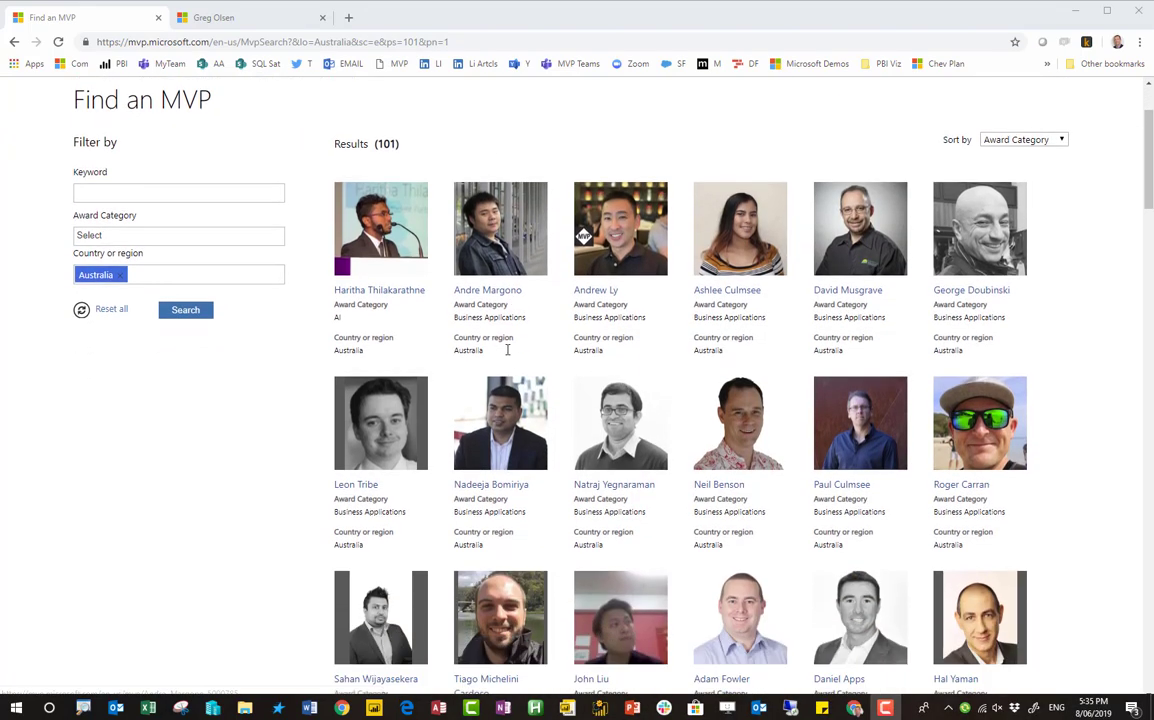
scroll(507, 350, down, 5)
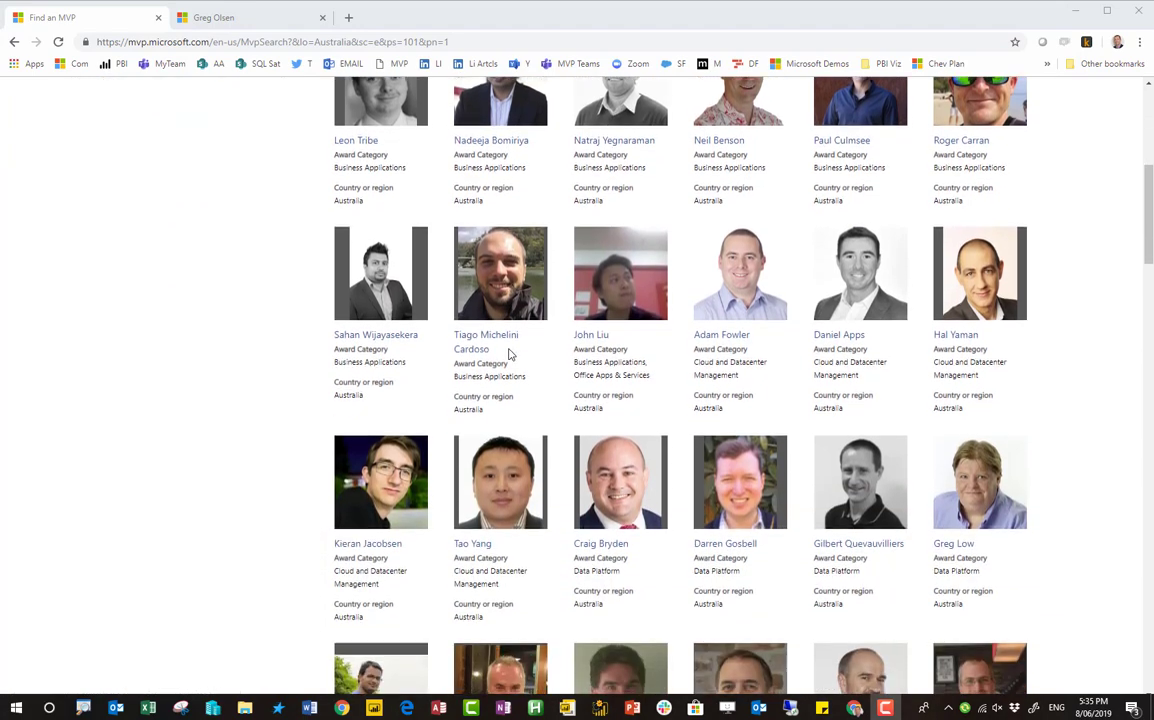
scroll(508, 354, down, 3)
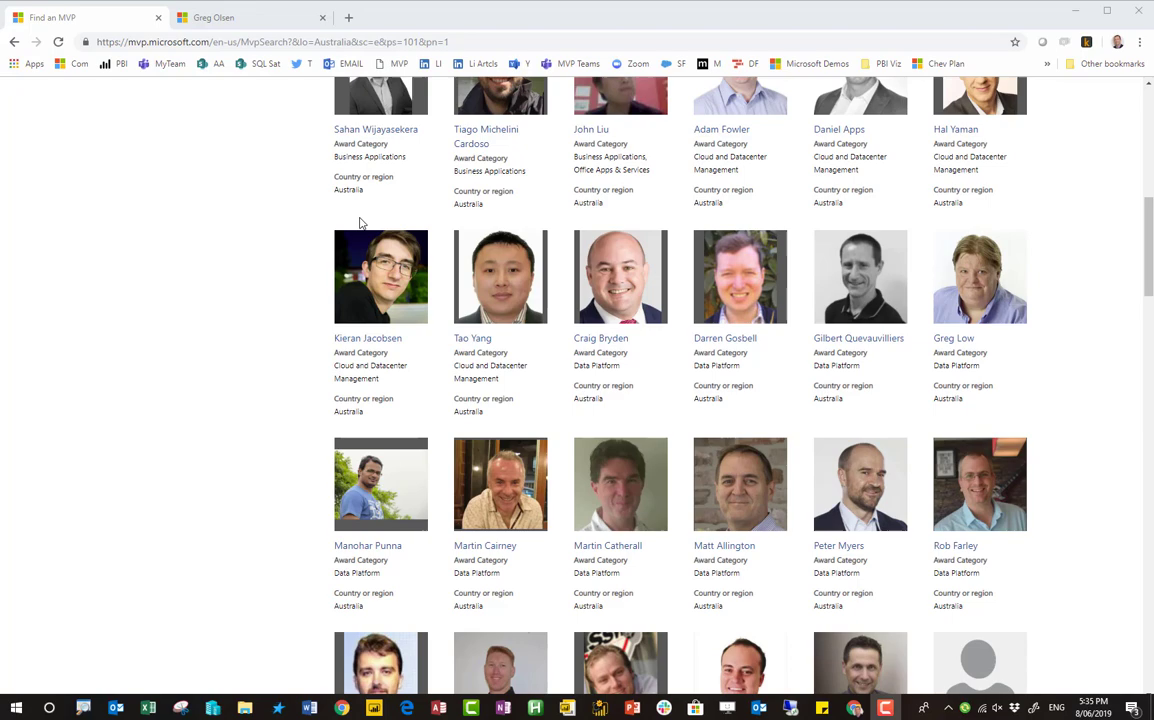
click(359, 41)
key(ctrl+c)
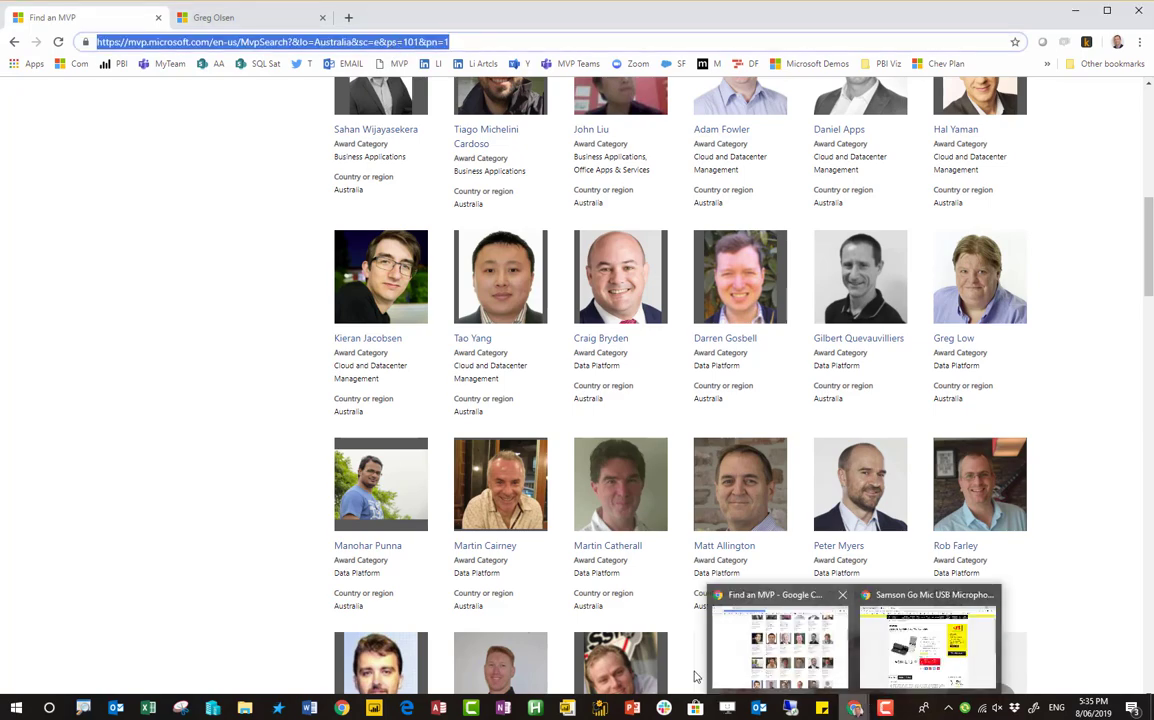
click(566, 708)
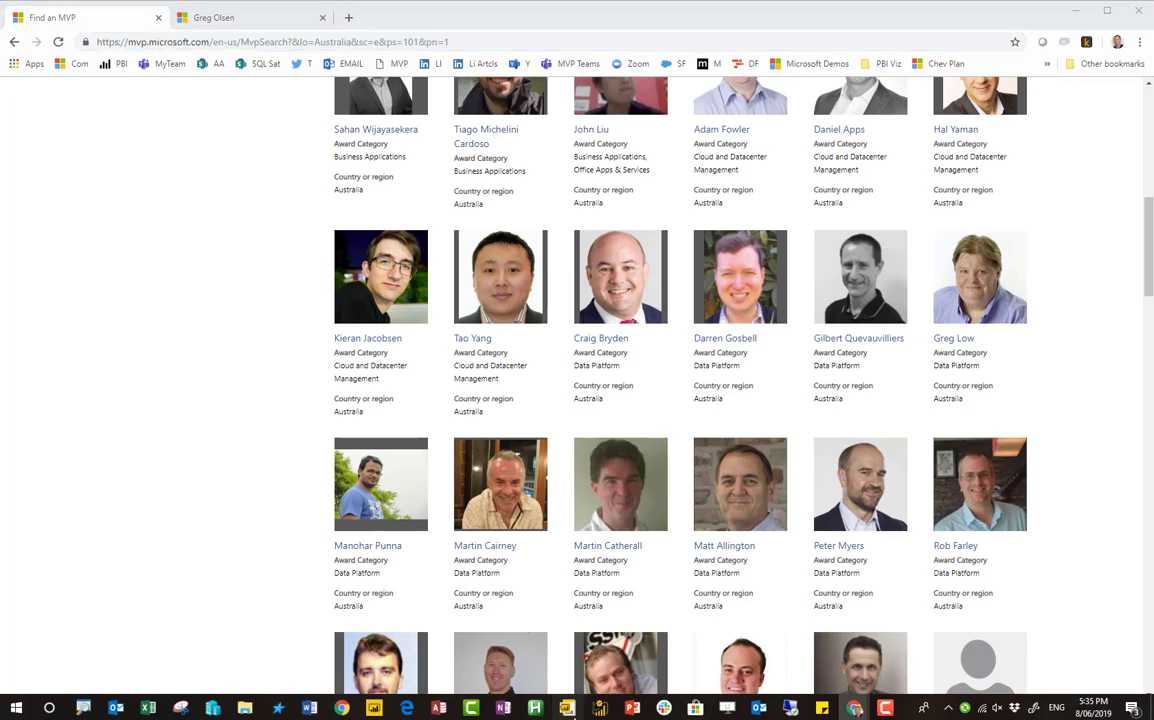
Step: Connect to the copied MVP results URL as a Web data source
click(120, 73)
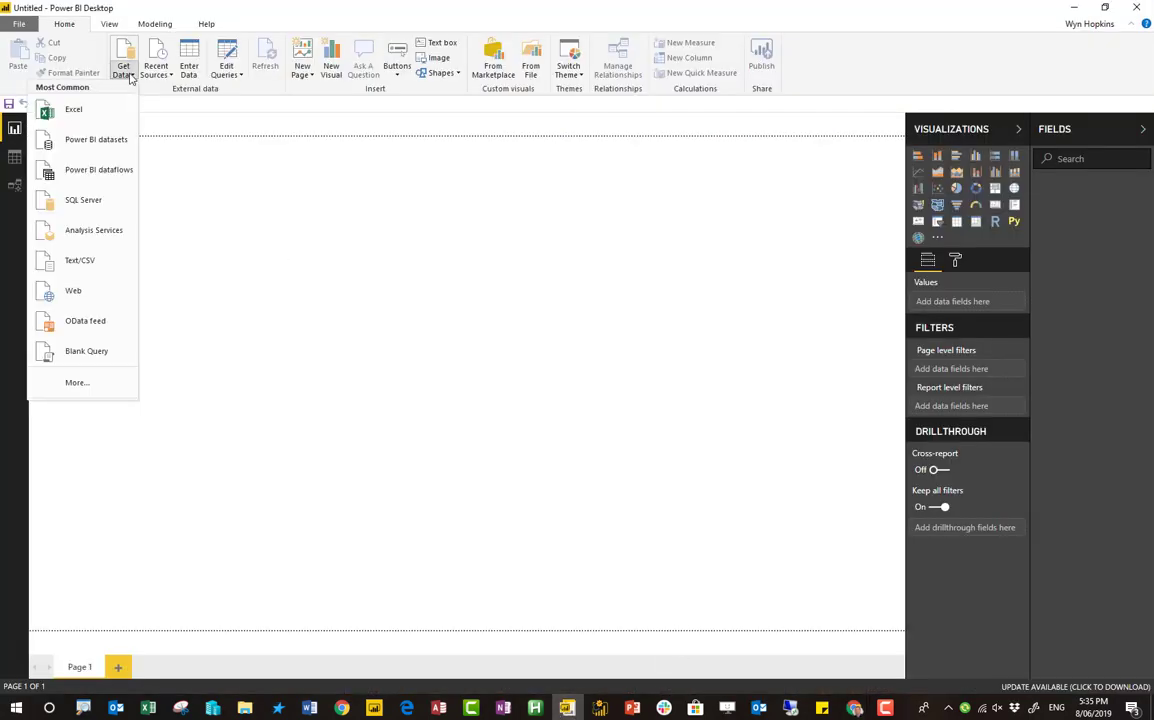
click(86, 294)
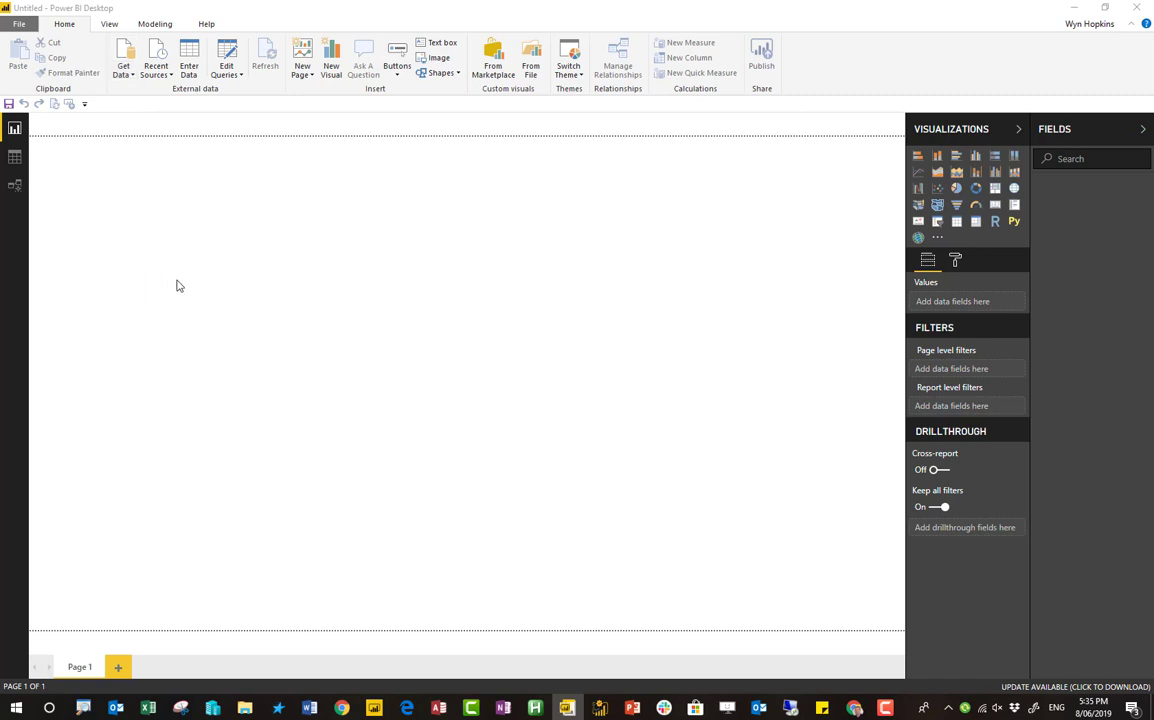
key(ctrl+v)
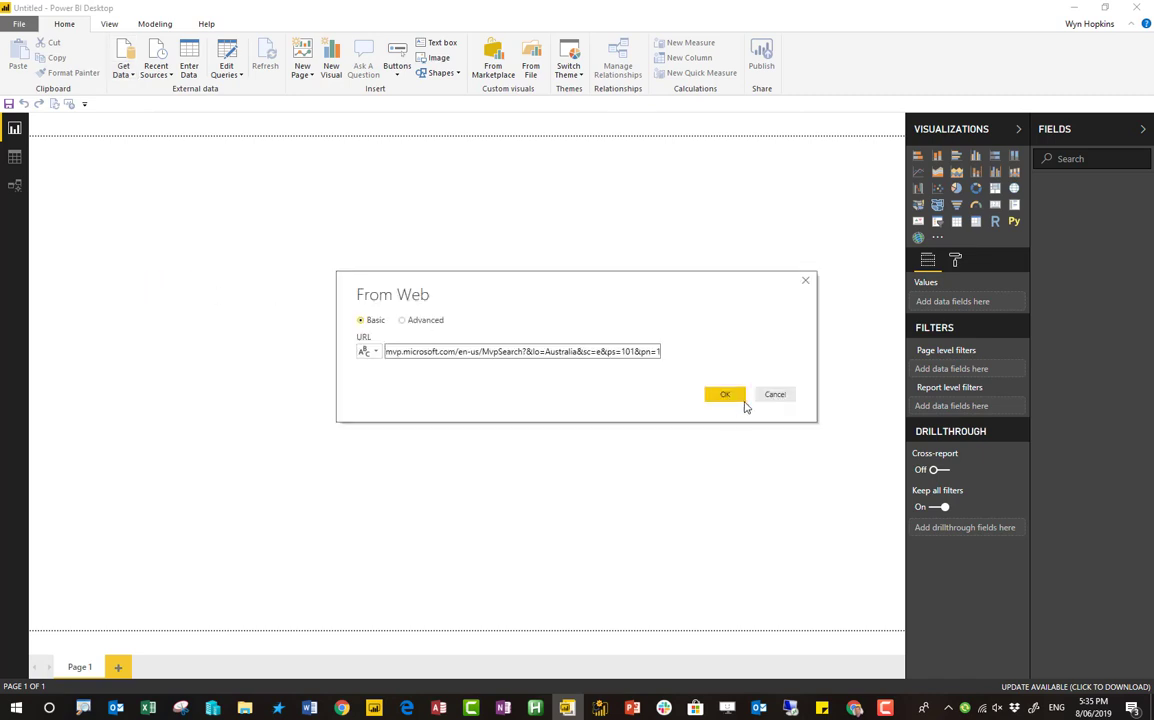
click(739, 399)
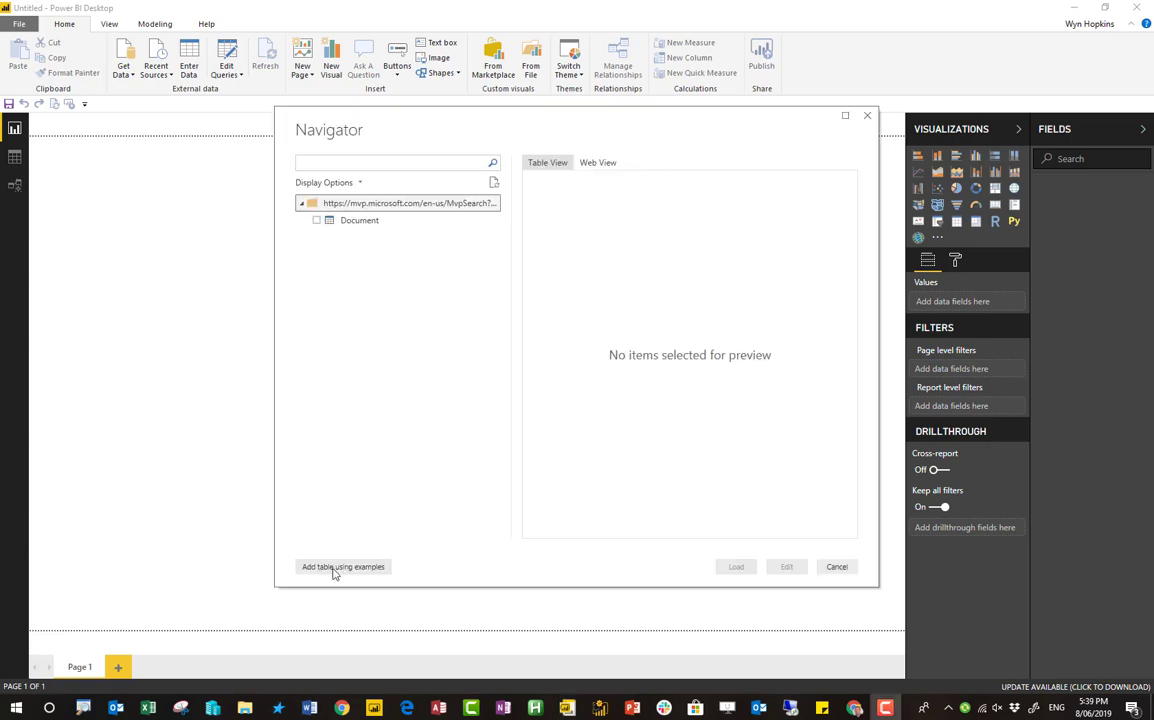
Step: Preview the MVP page in Web View, then start a table using examples
click(600, 164)
click(806, 181)
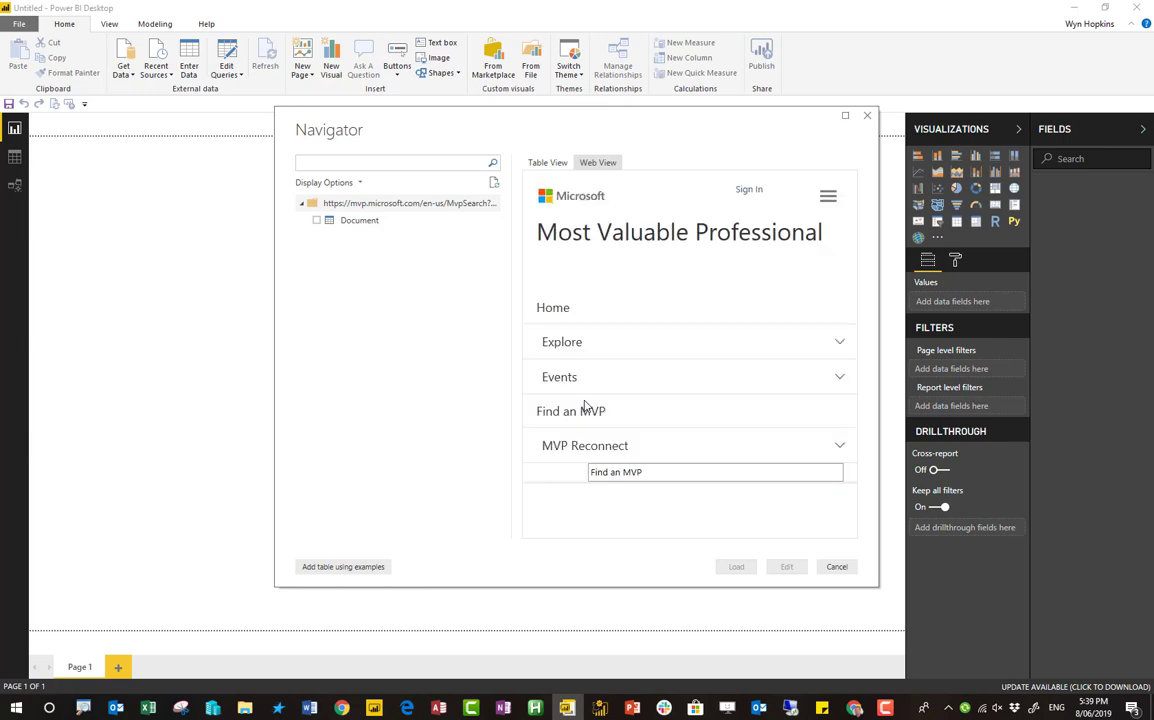
scroll(600, 390, down, 5)
scroll(620, 375, down, 2)
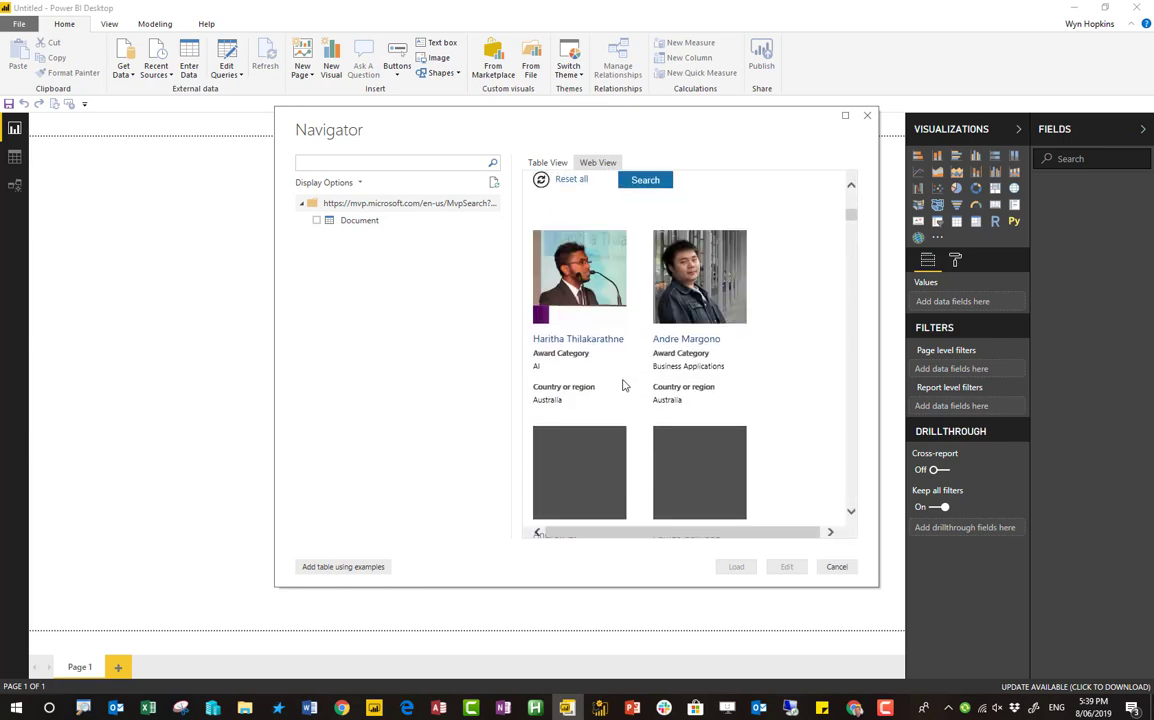
scroll(622, 386, down, 9)
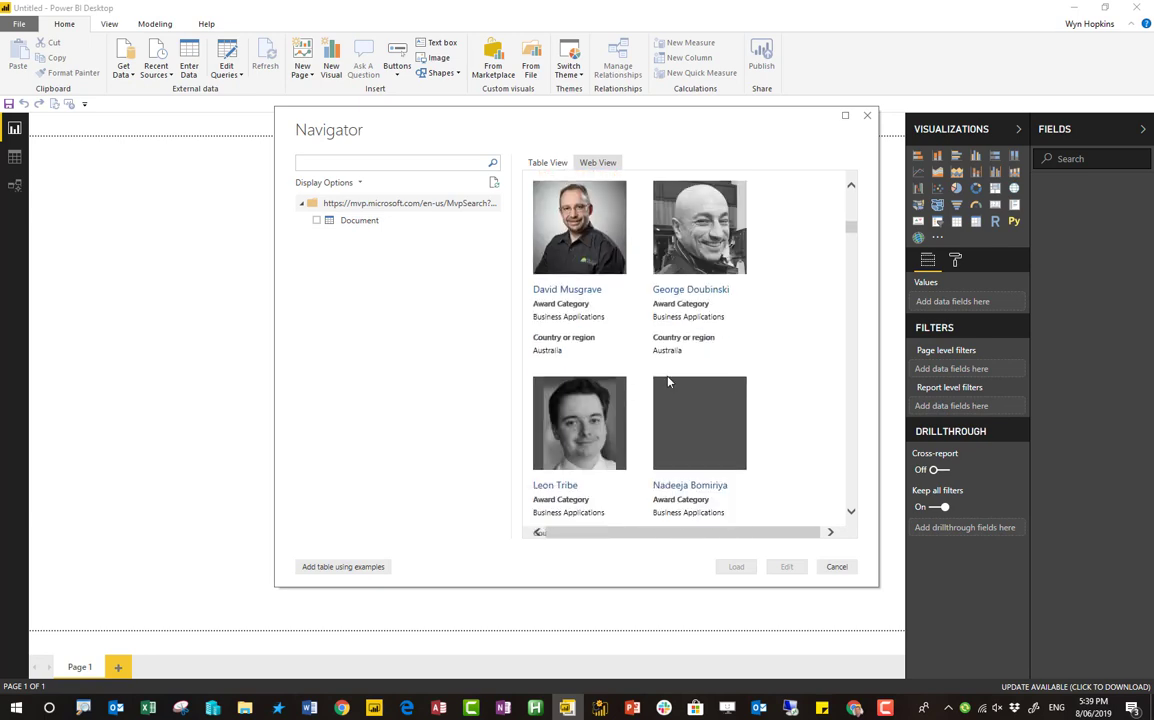
scroll(739, 340, down, 10)
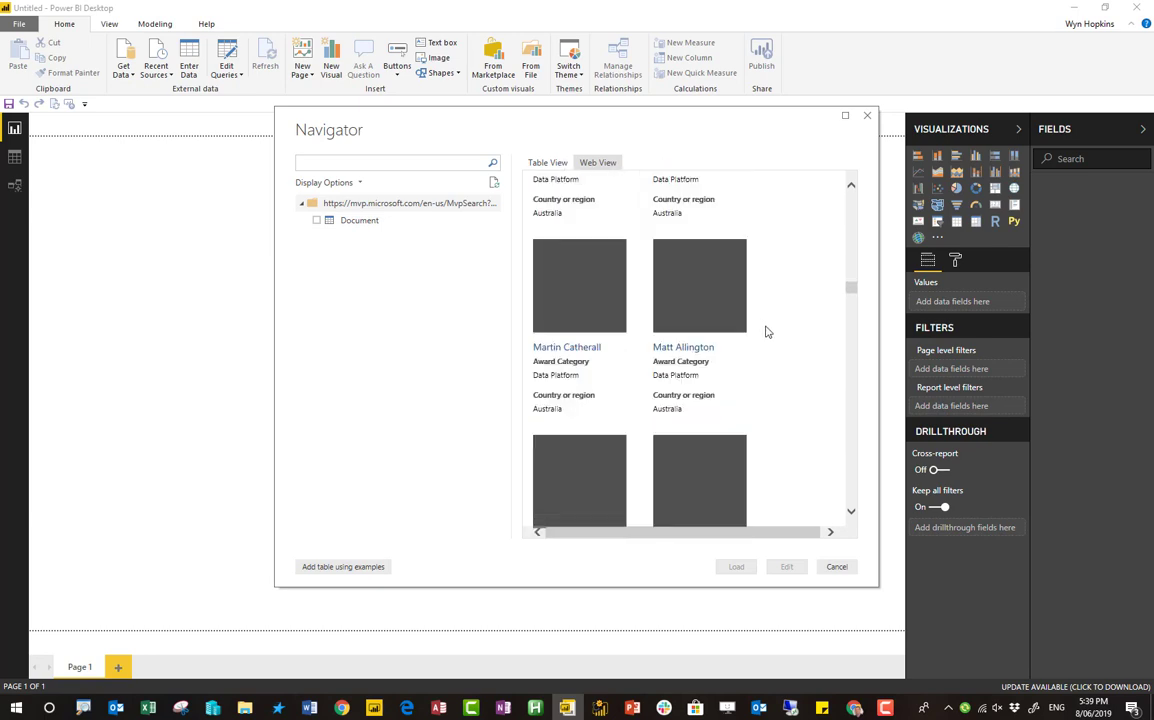
scroll(849, 320, down, 10)
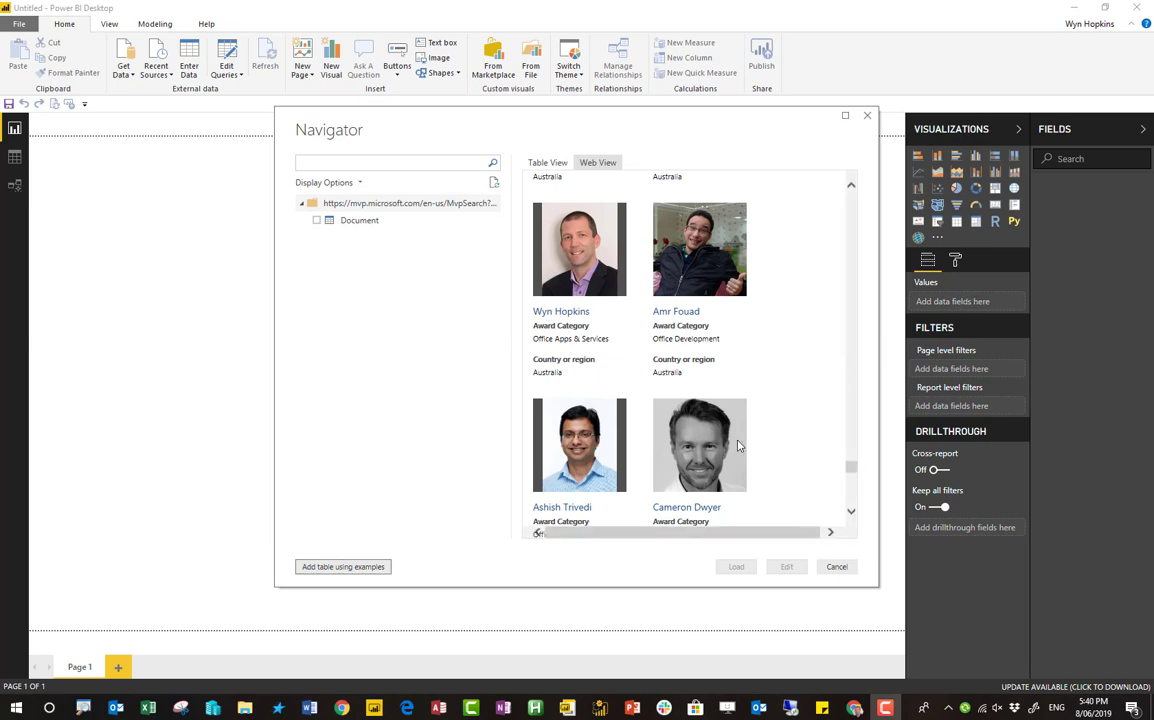
click(358, 569)
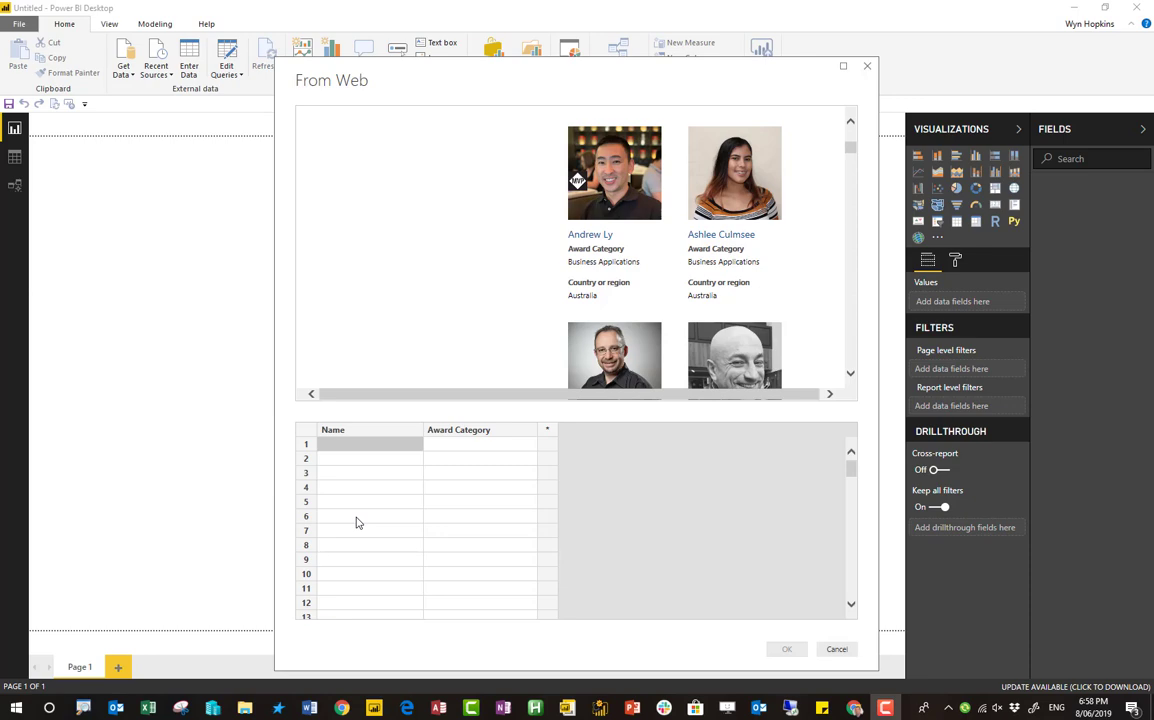
Step: Fill the first example row with an MVP's name and Business Applications as the category
click(350, 444)
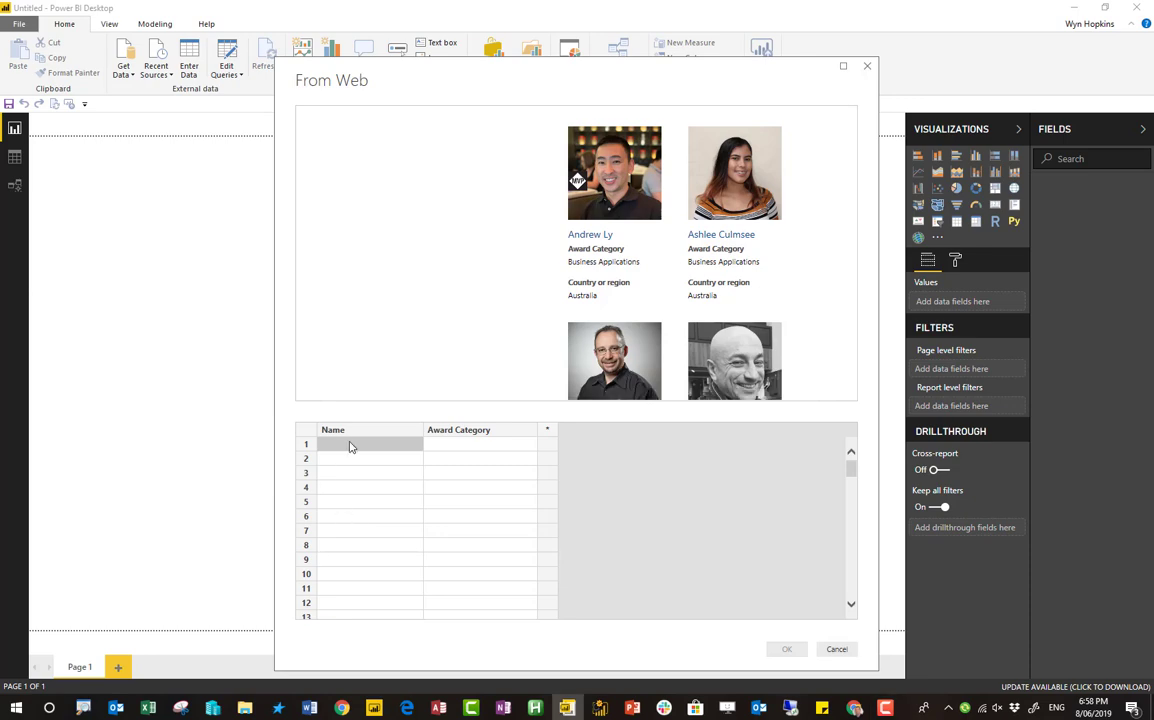
text(Andrew)
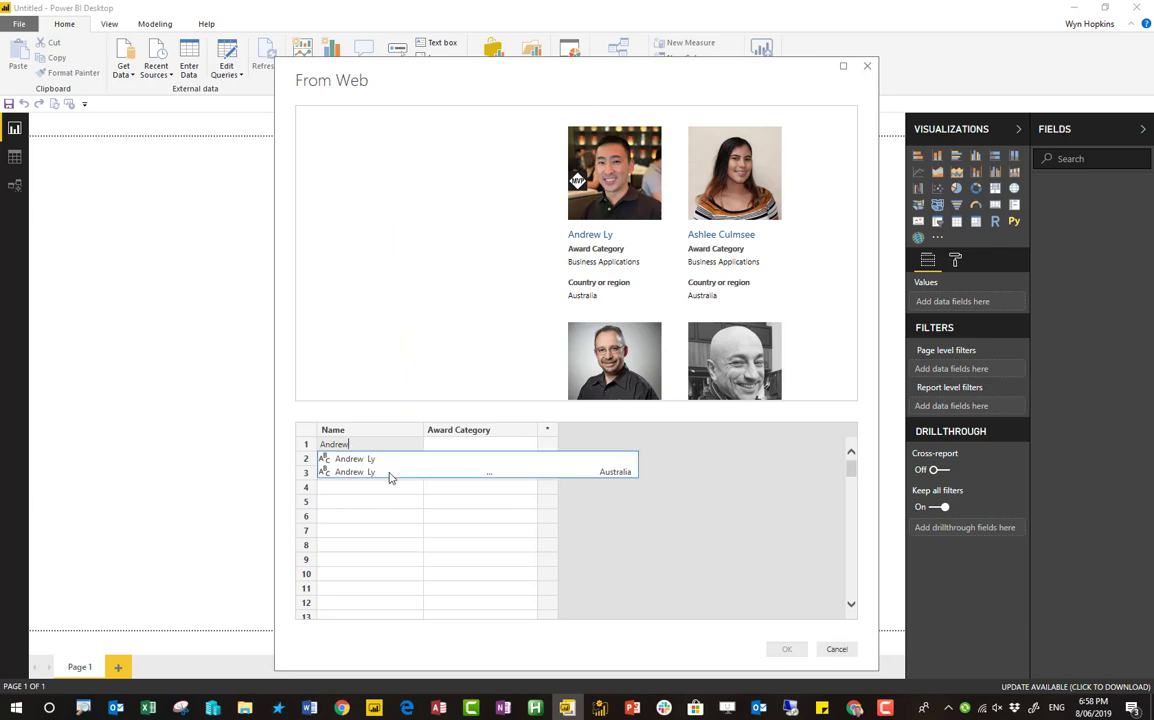
key(Return)
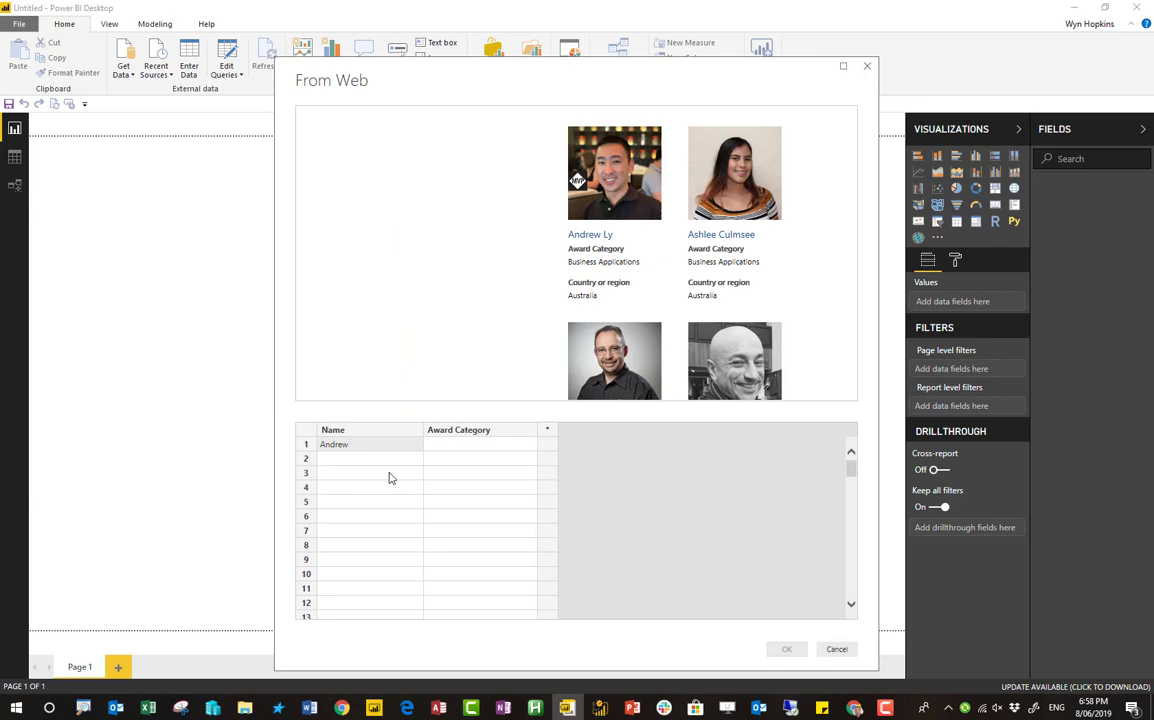
click(458, 451)
text(Business)
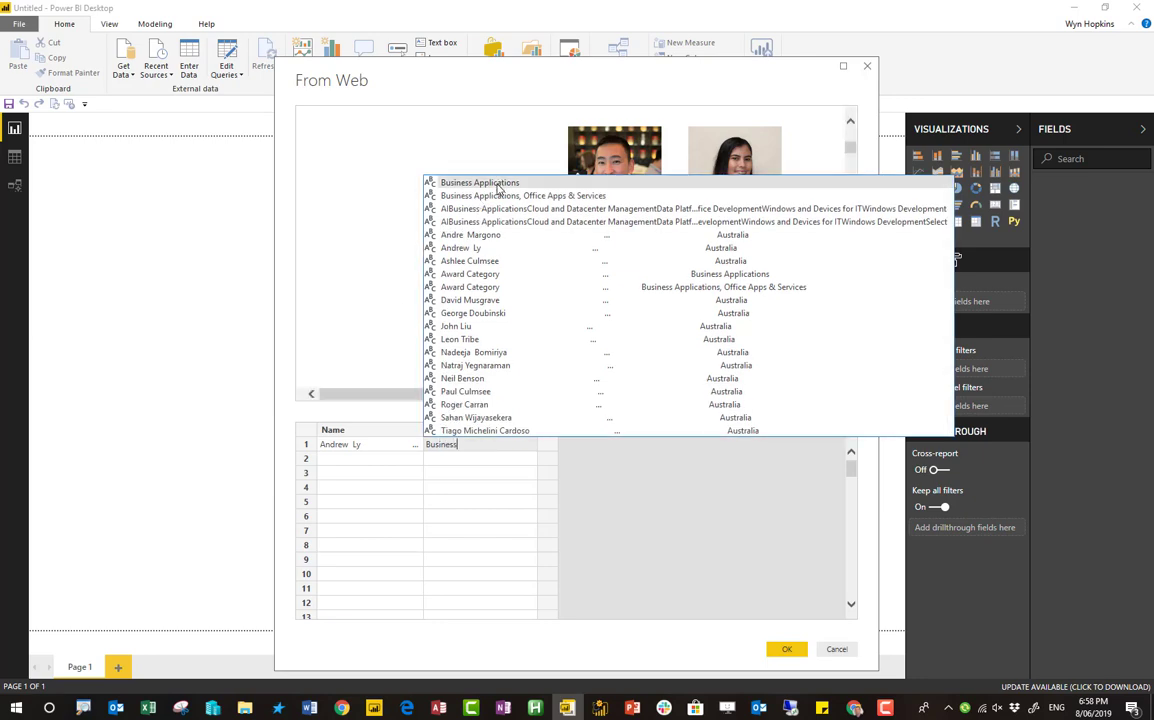
click(455, 182)
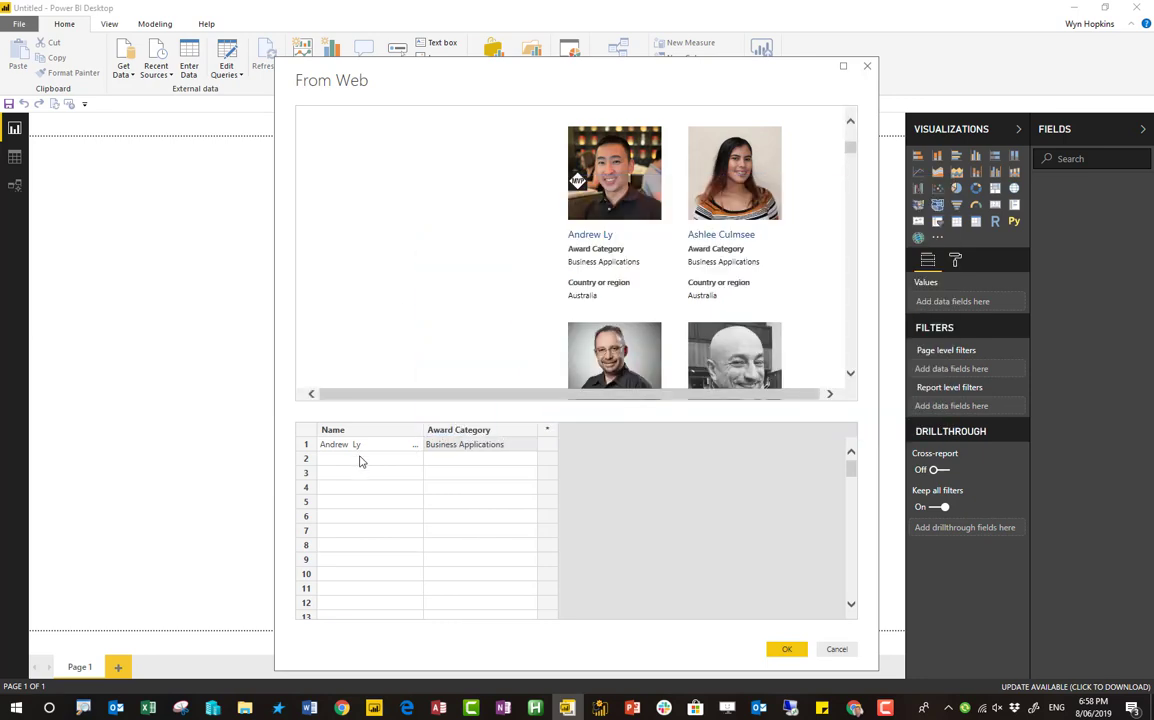
key(Return)
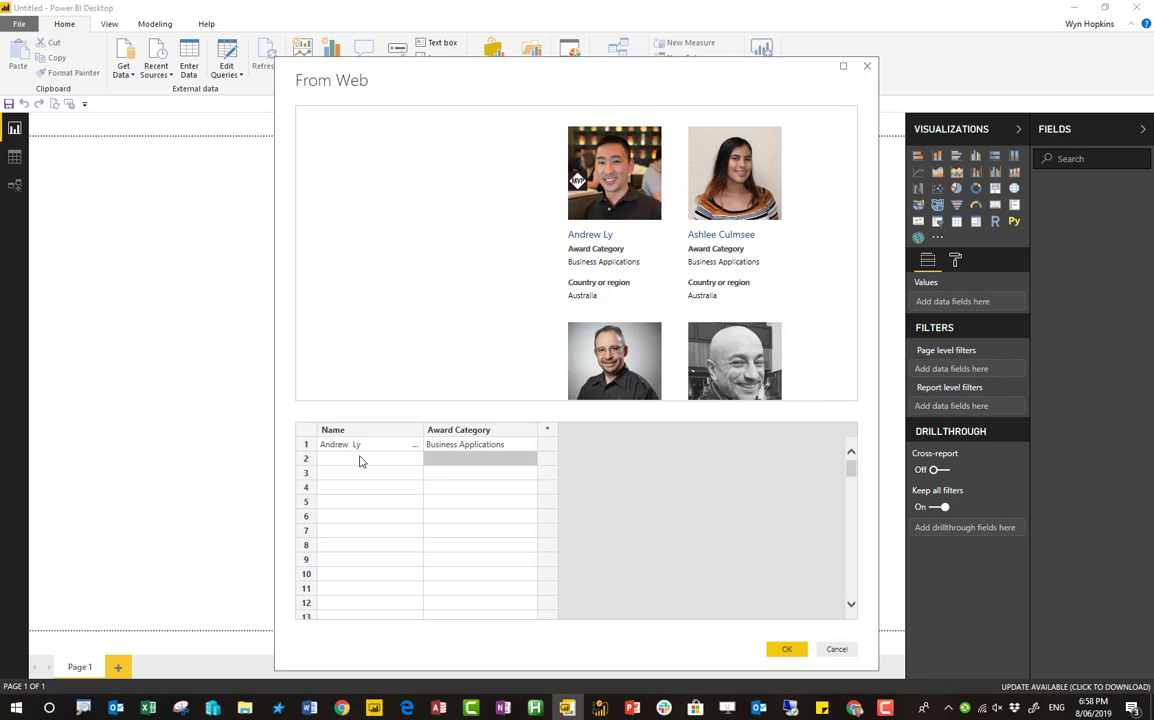
Step: Fill the second example row with another MVP's name and Business Applications
click(361, 459)
text(Ash)
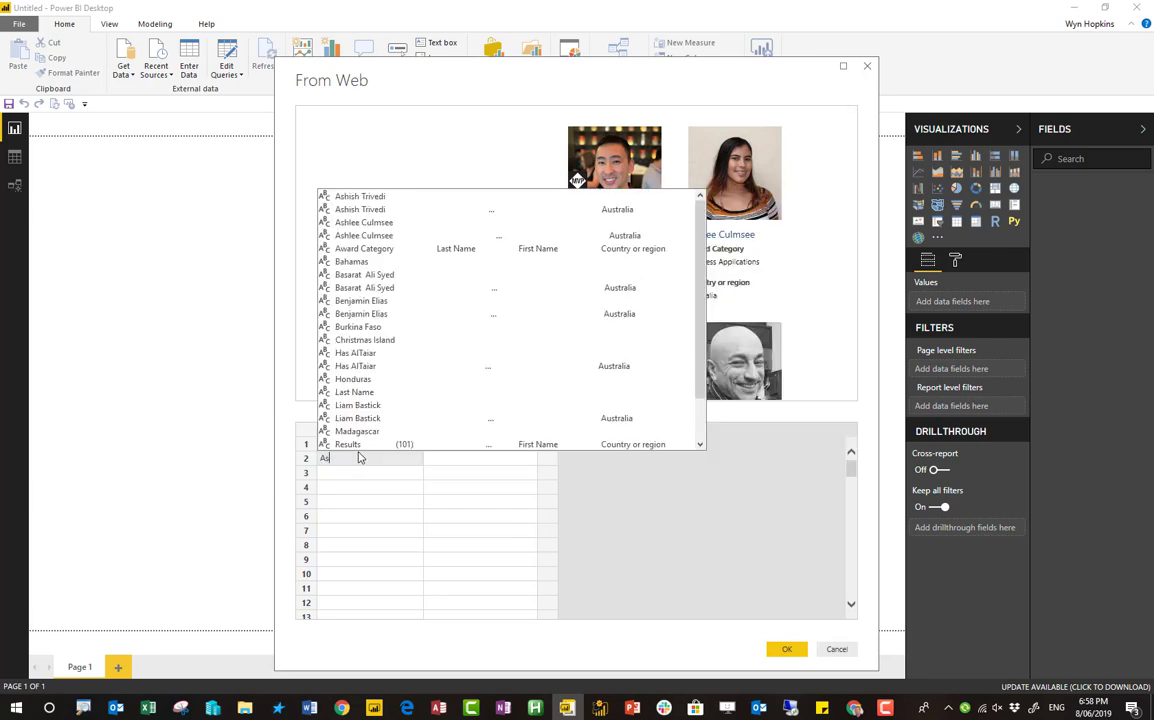
click(386, 512)
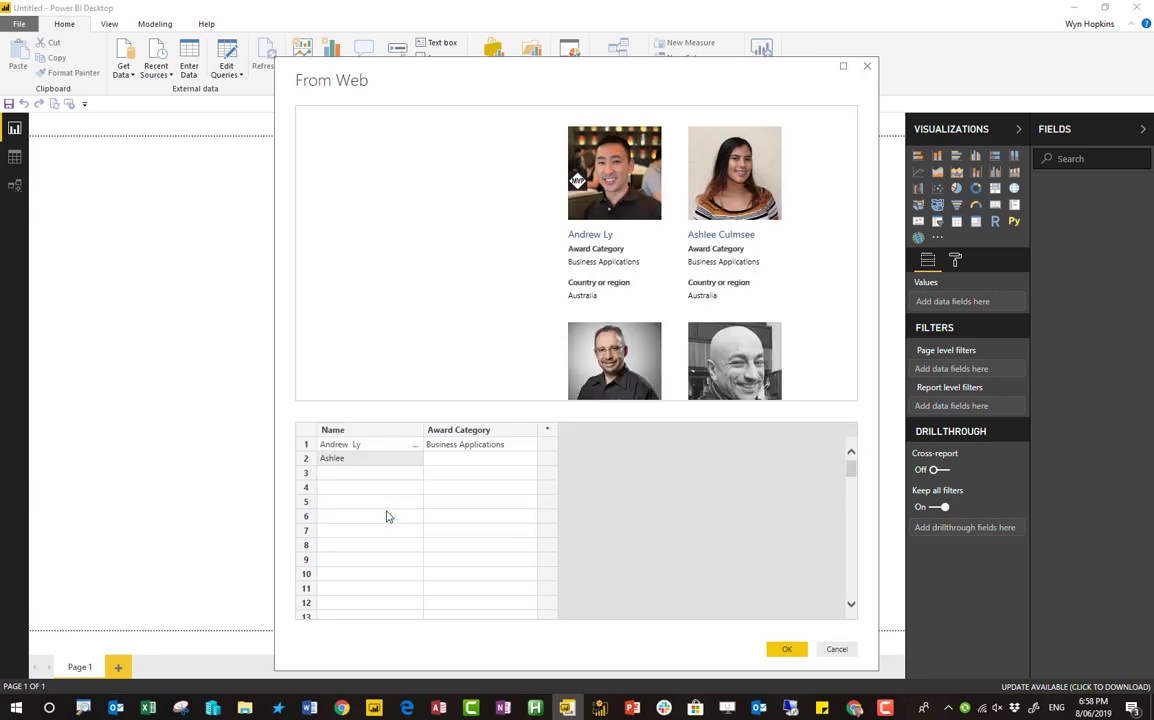
click(462, 463)
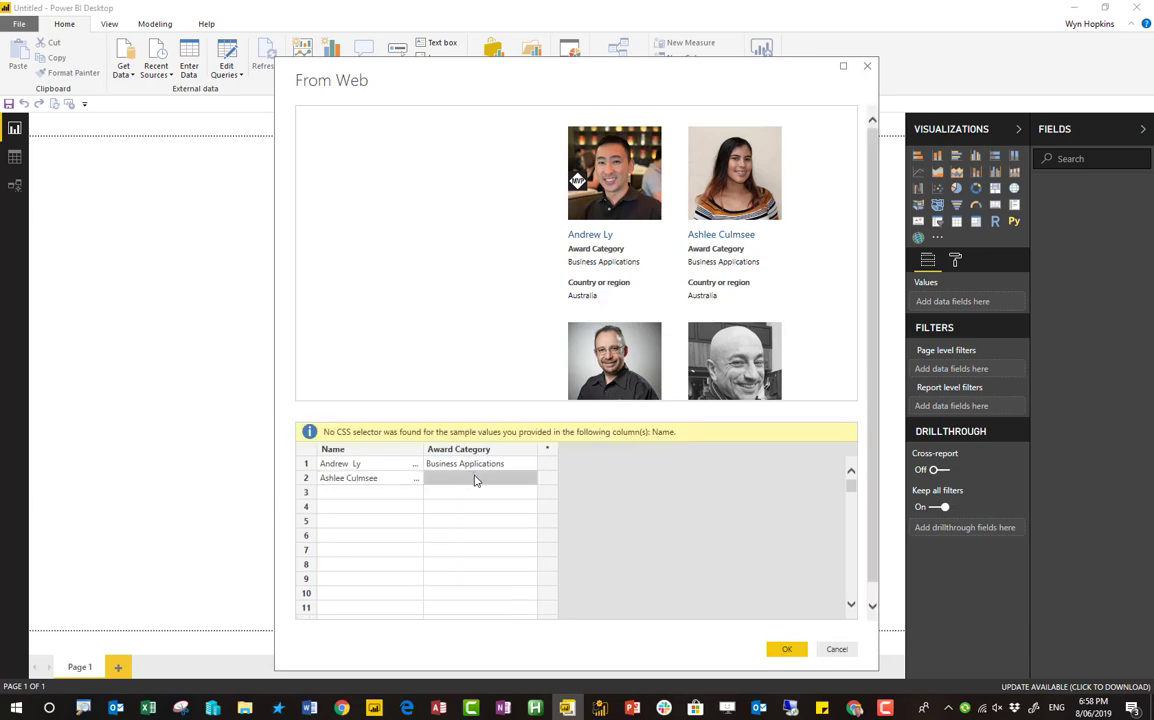
text(Bus)
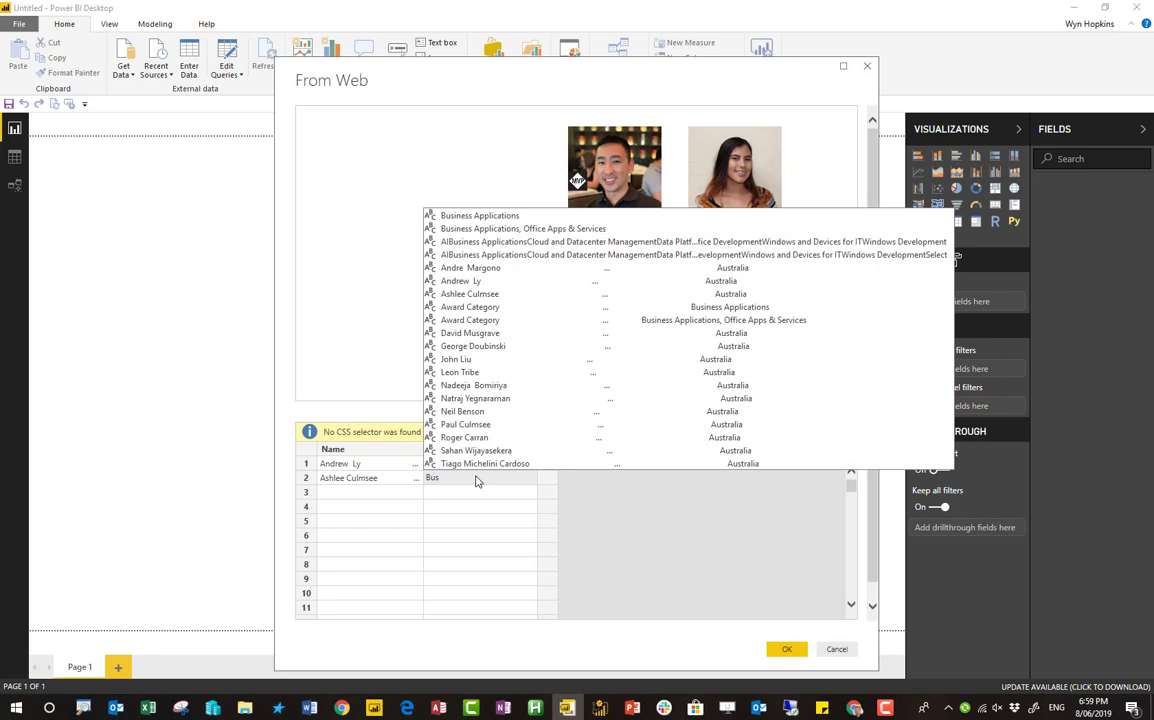
click(479, 216)
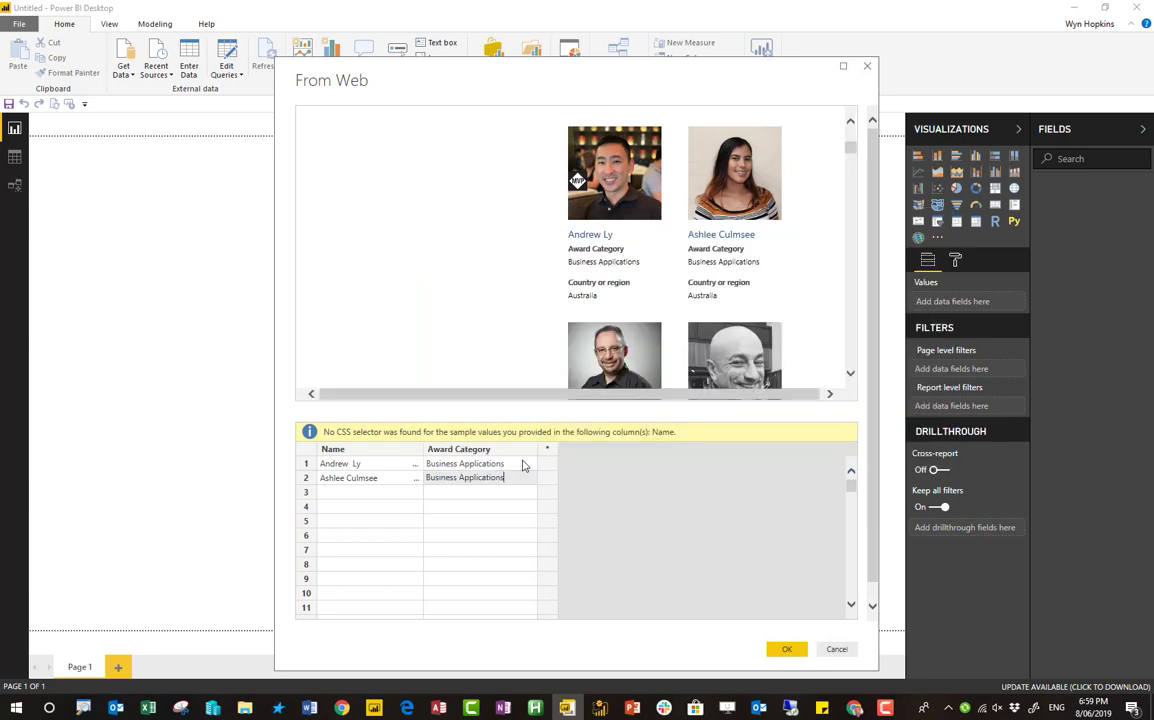
click(479, 494)
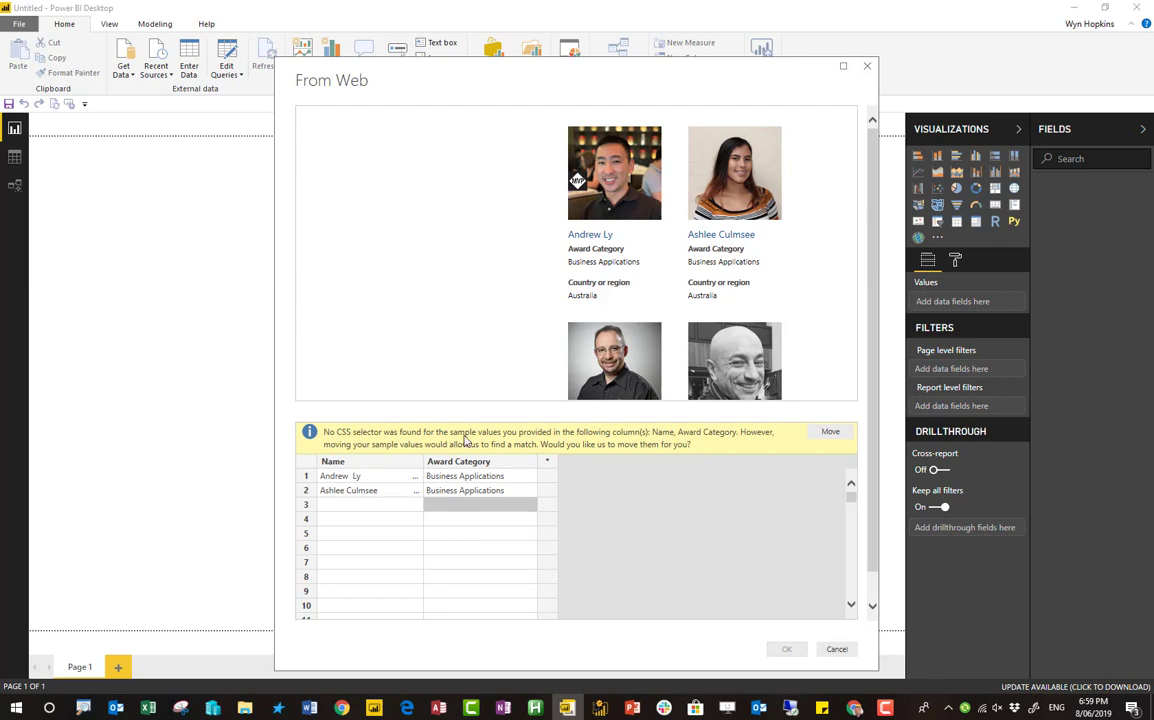
Step: Accept the extracted 101-row Name and Award Category table and load it into Power Query Editor
click(830, 432)
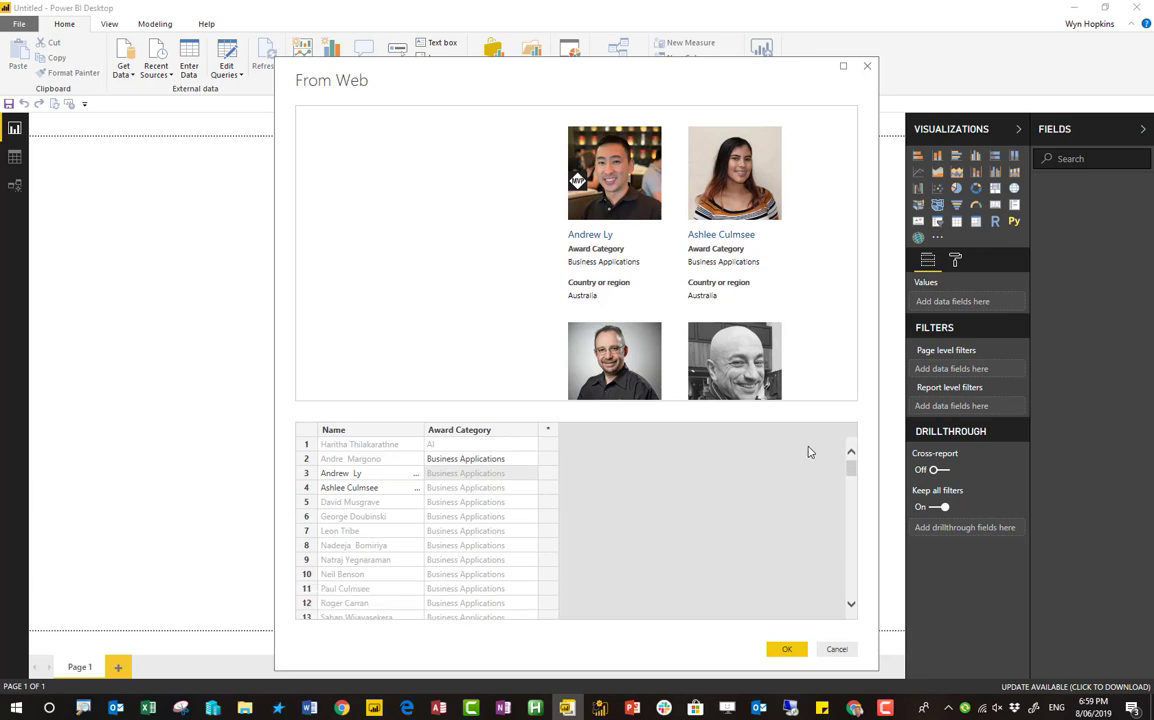
scroll(474, 507, down, 3)
scroll(474, 507, down, 15)
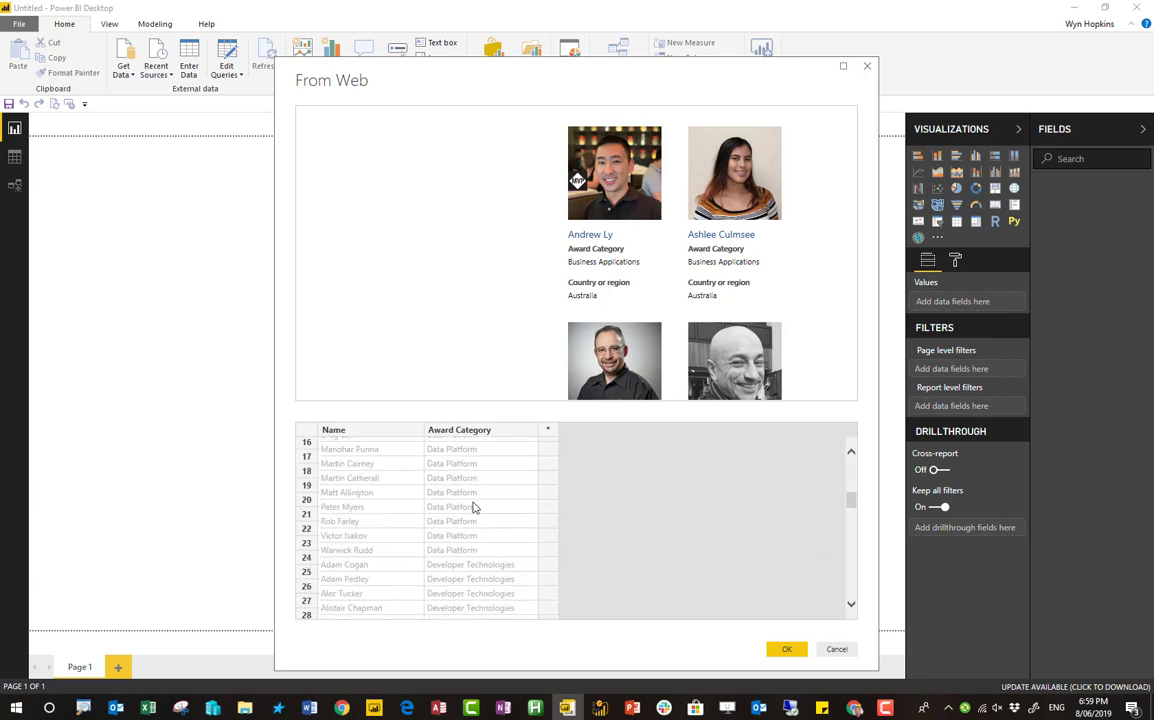
scroll(551, 519, down, 11)
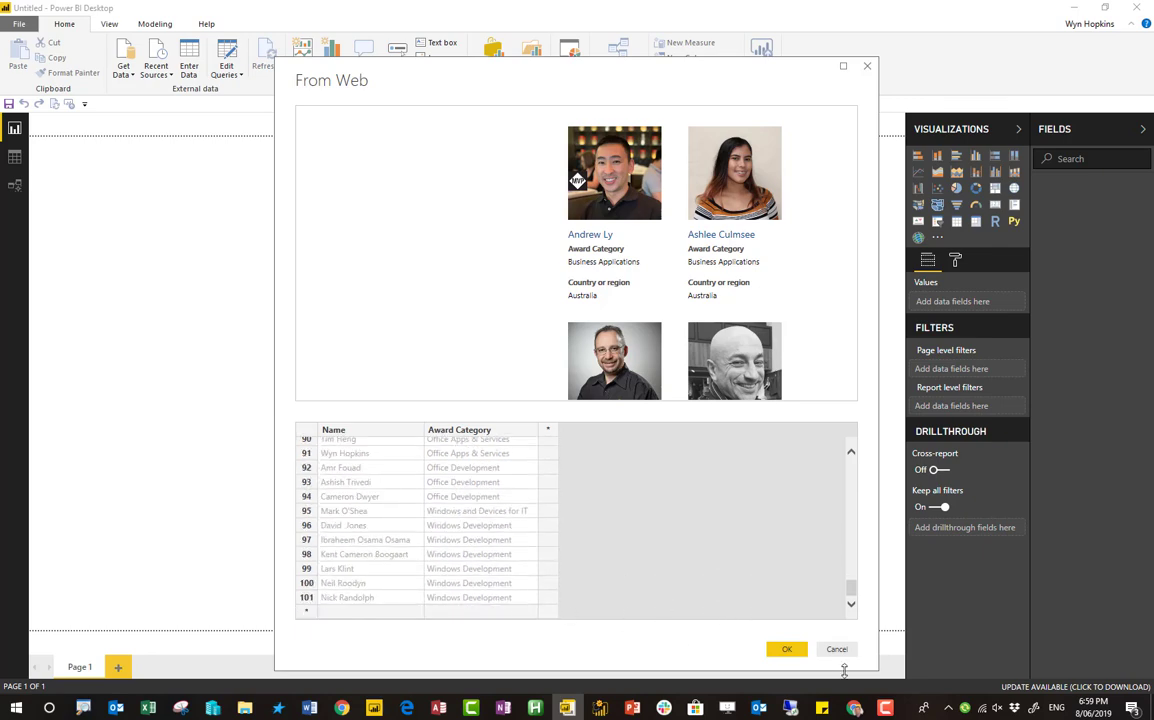
click(787, 650)
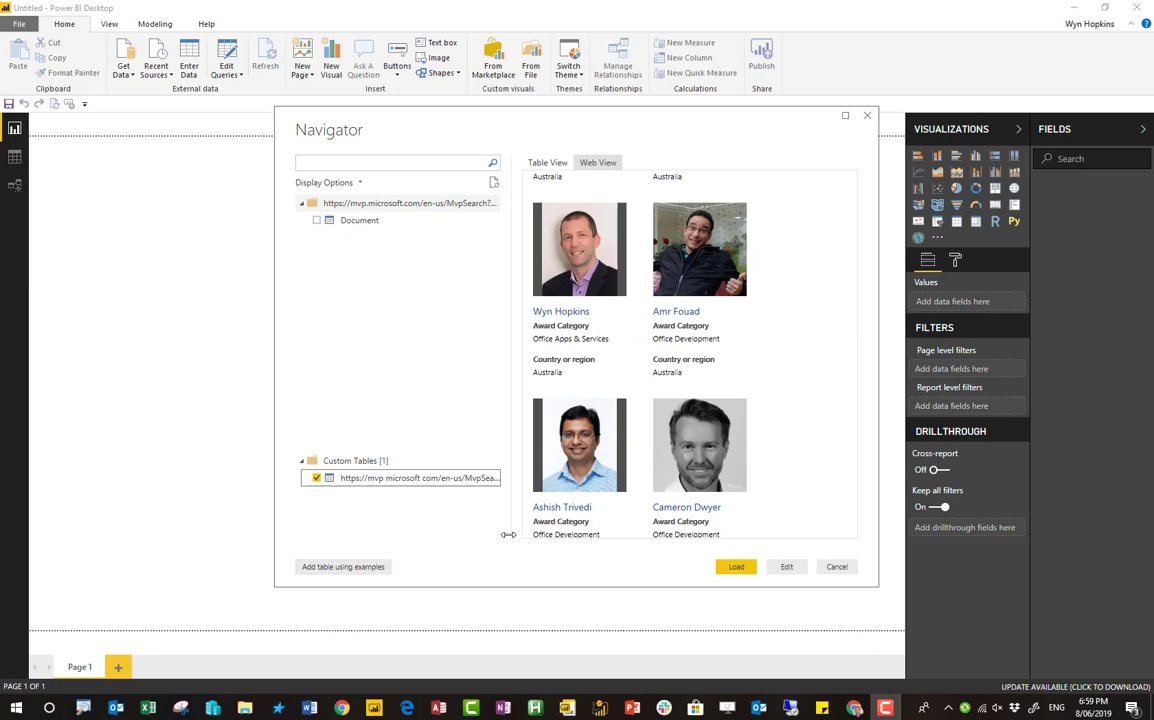
click(789, 567)
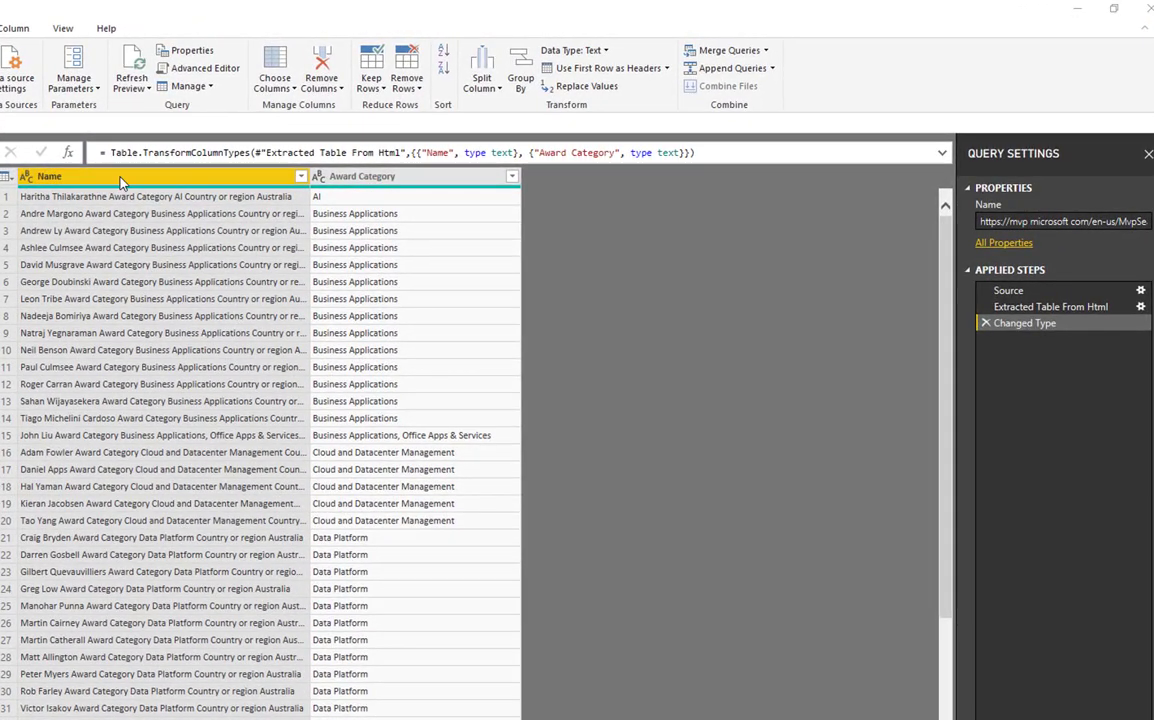
Step: Add a Name Extracted column from the Name column, using a sample name typed in row 91
right_click(121, 178)
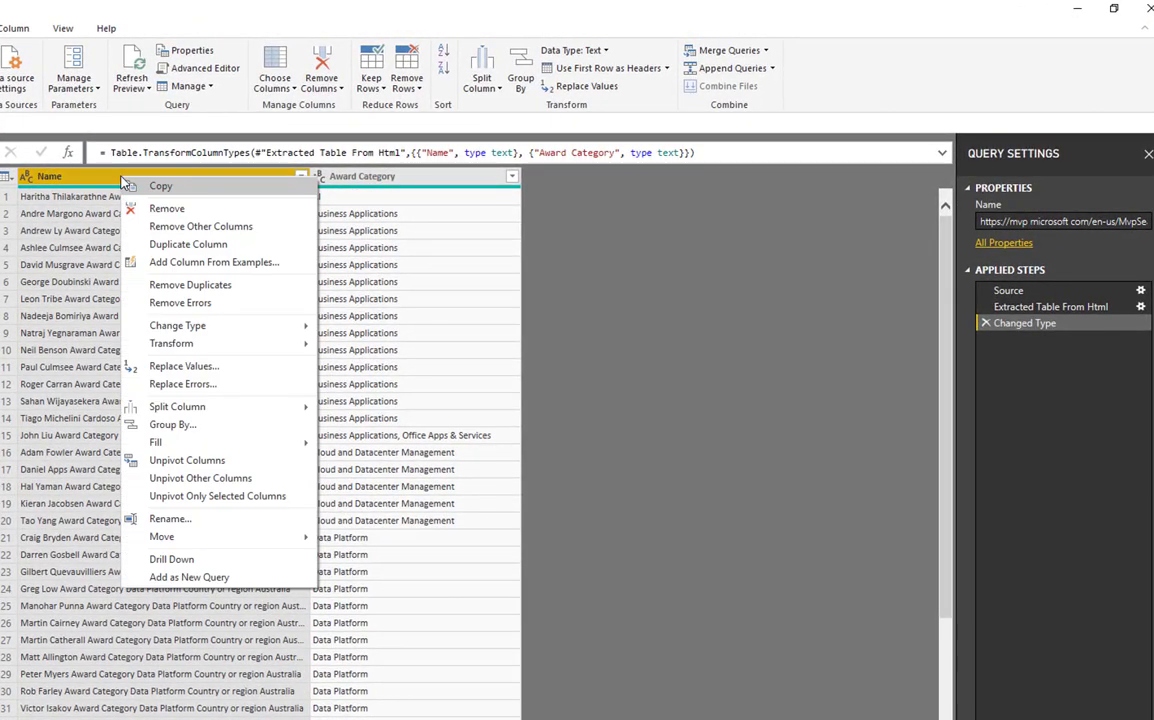
click(200, 262)
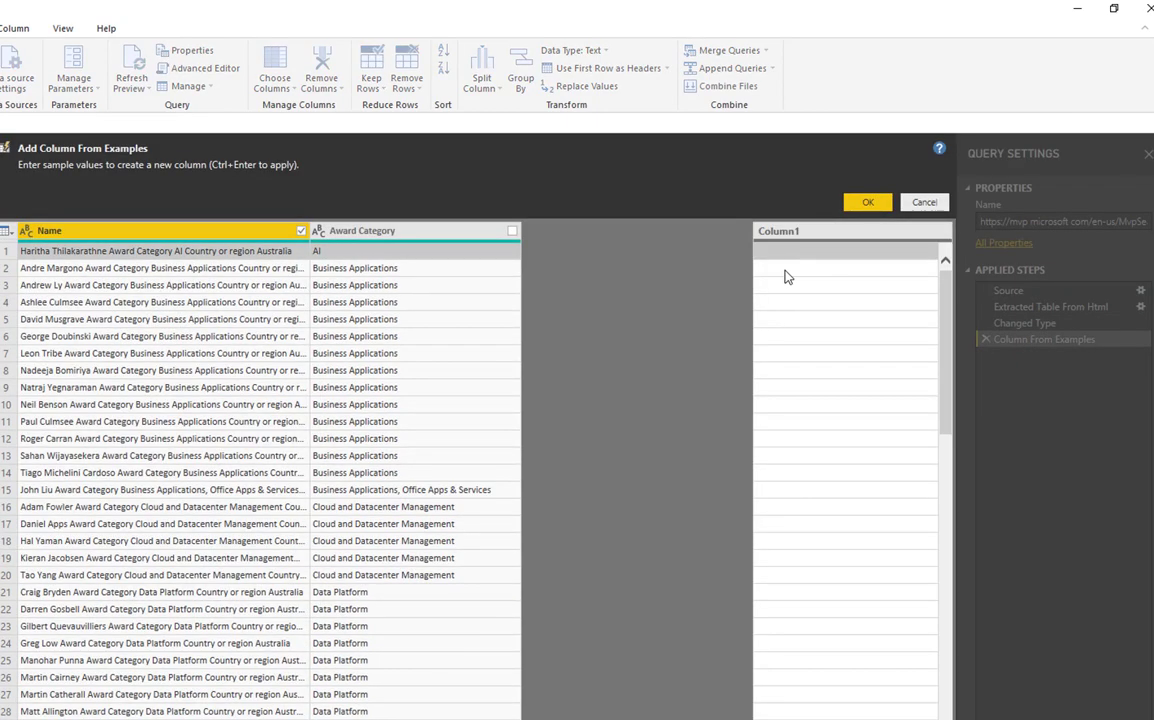
scroll(618, 394, down, 20)
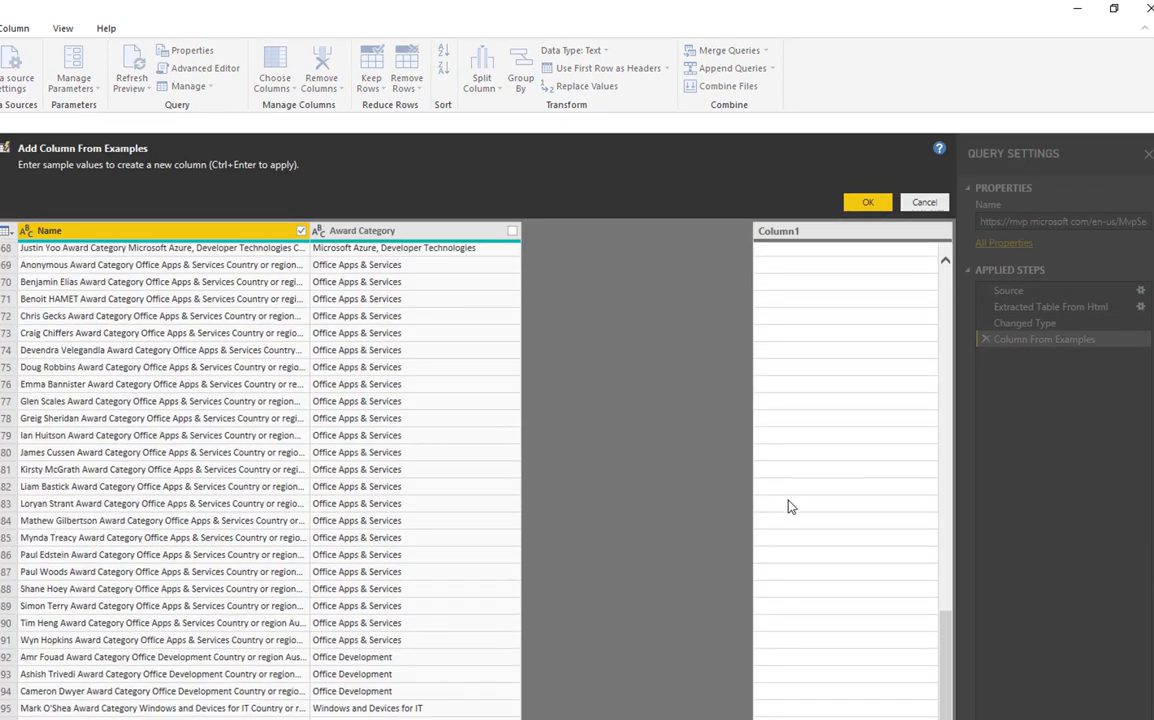
click(791, 645)
text(Wyn)
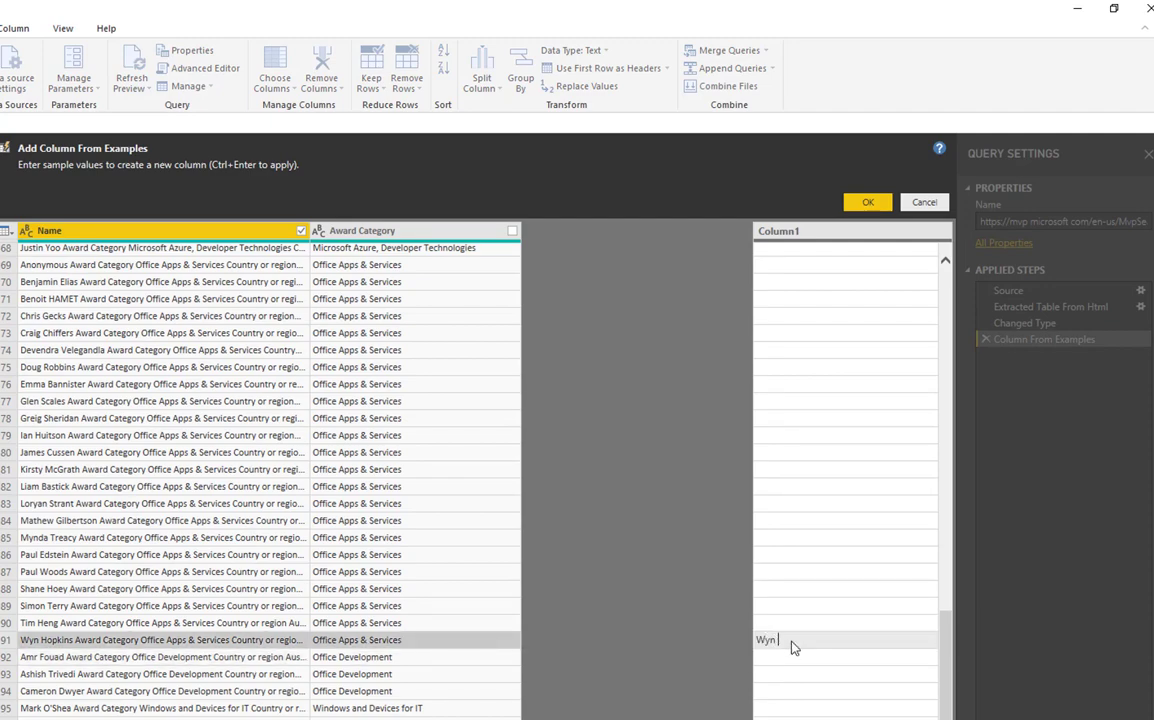
text( Hopkins)
key(Return)
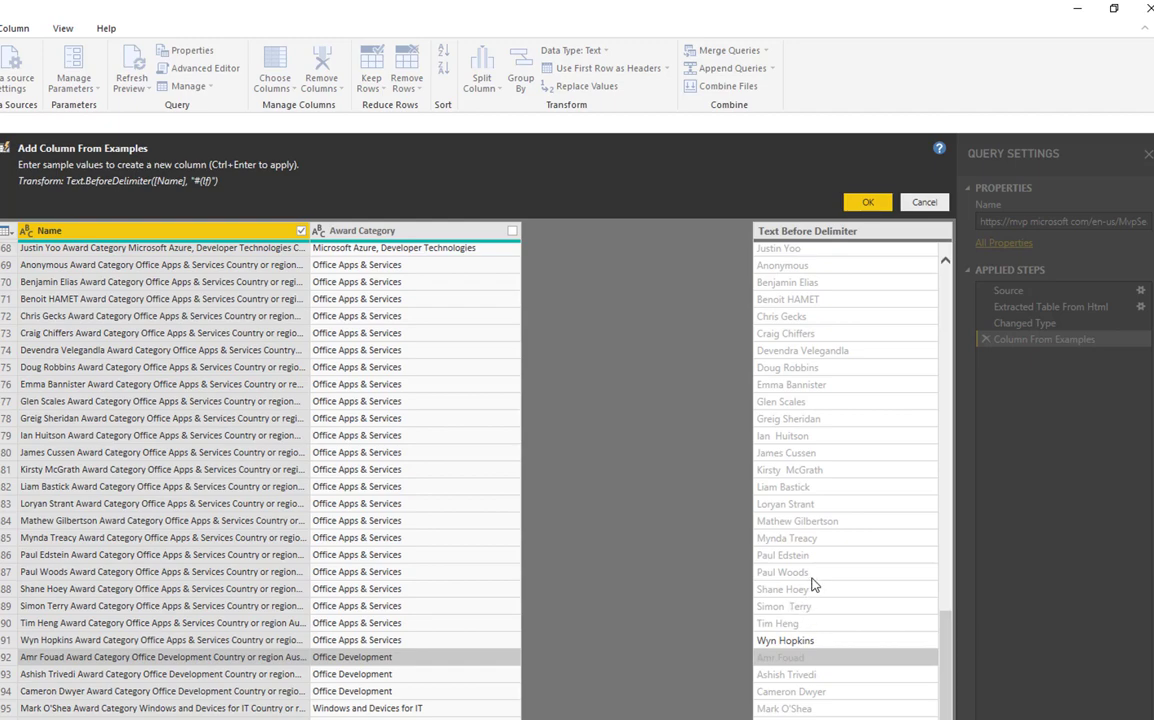
scroll(812, 585, up, 20)
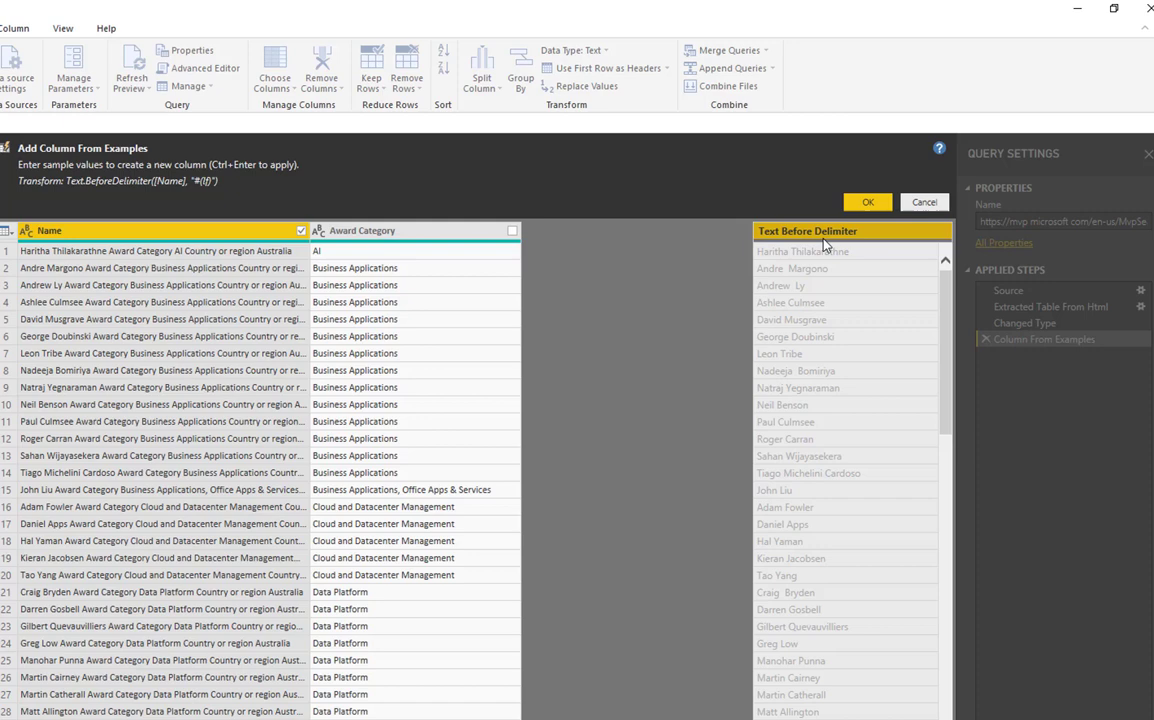
double_click(826, 232)
text(Name)
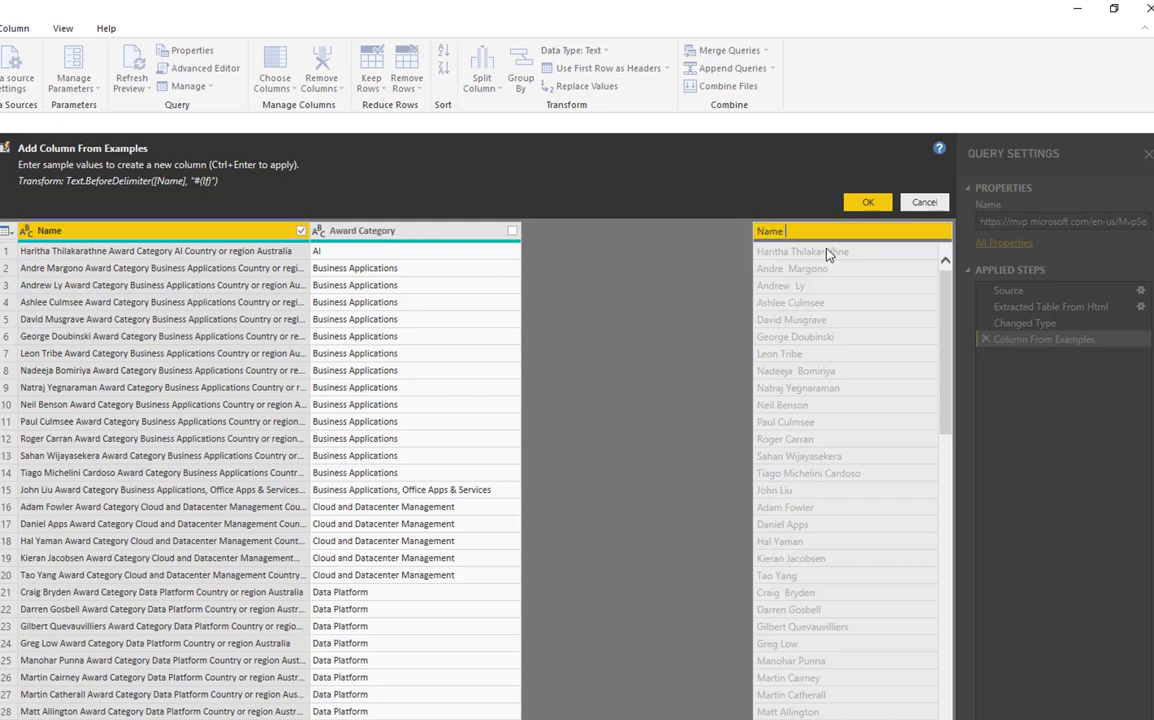
text( Extracted)
click(868, 202)
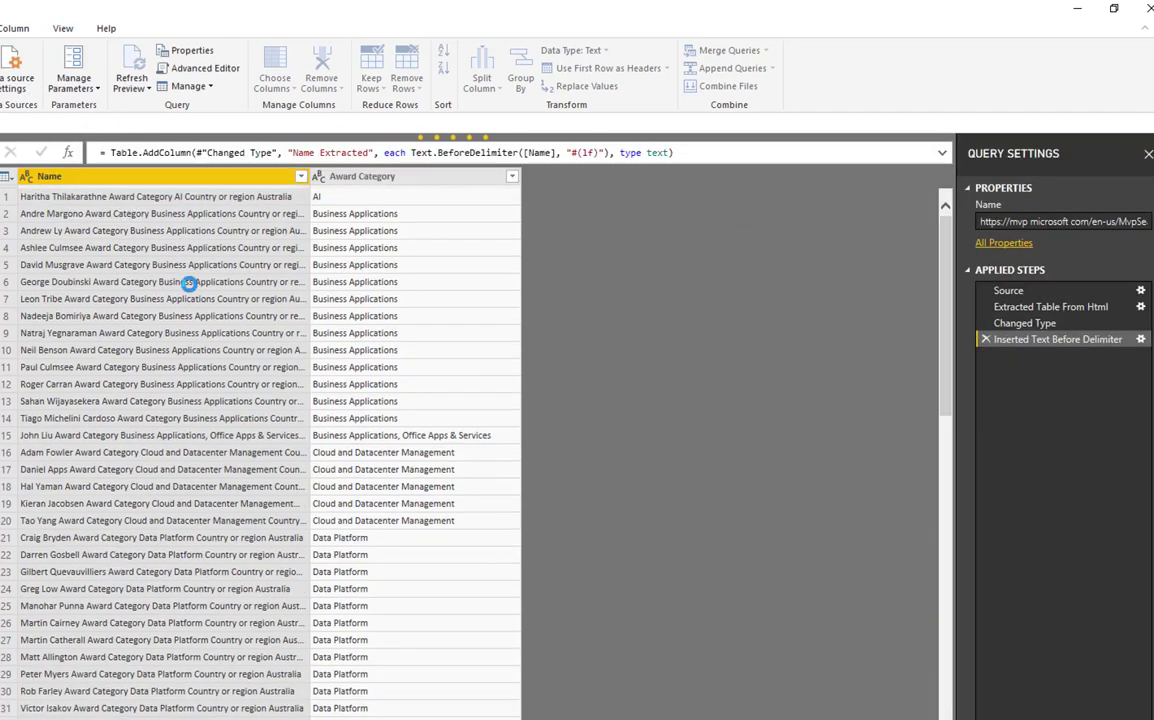
Step: Delete the original Name column, move Name Extracted to the left, and rename it Name
right_click(155, 181)
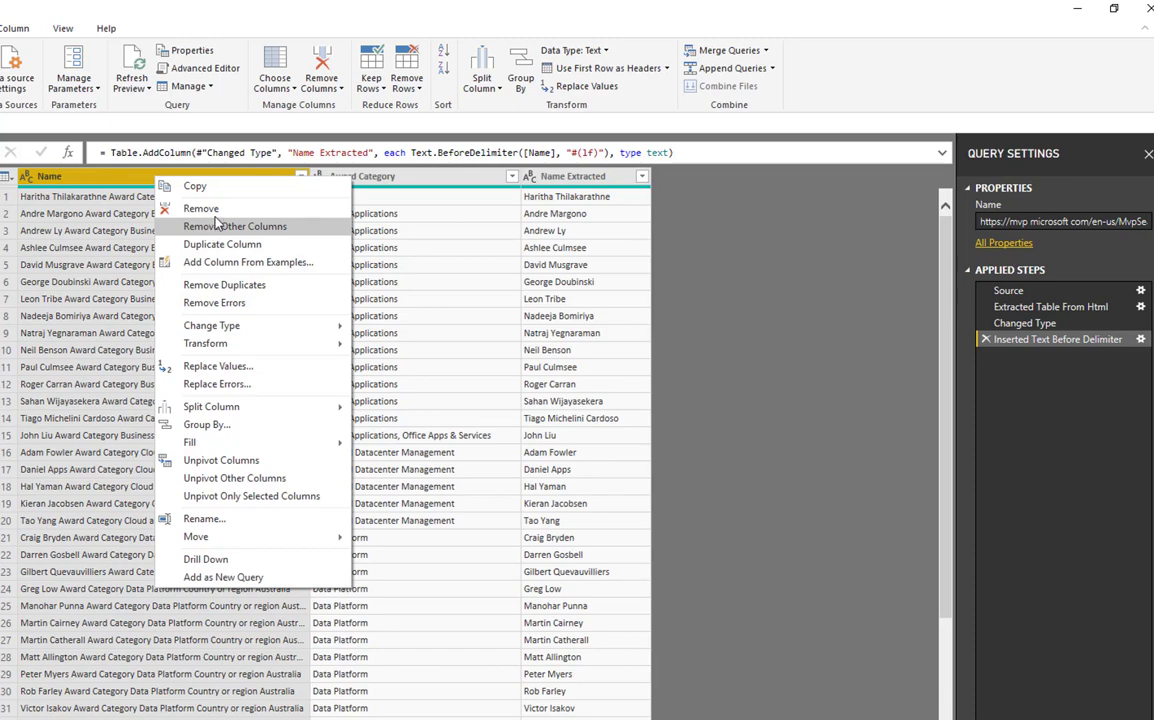
click(205, 209)
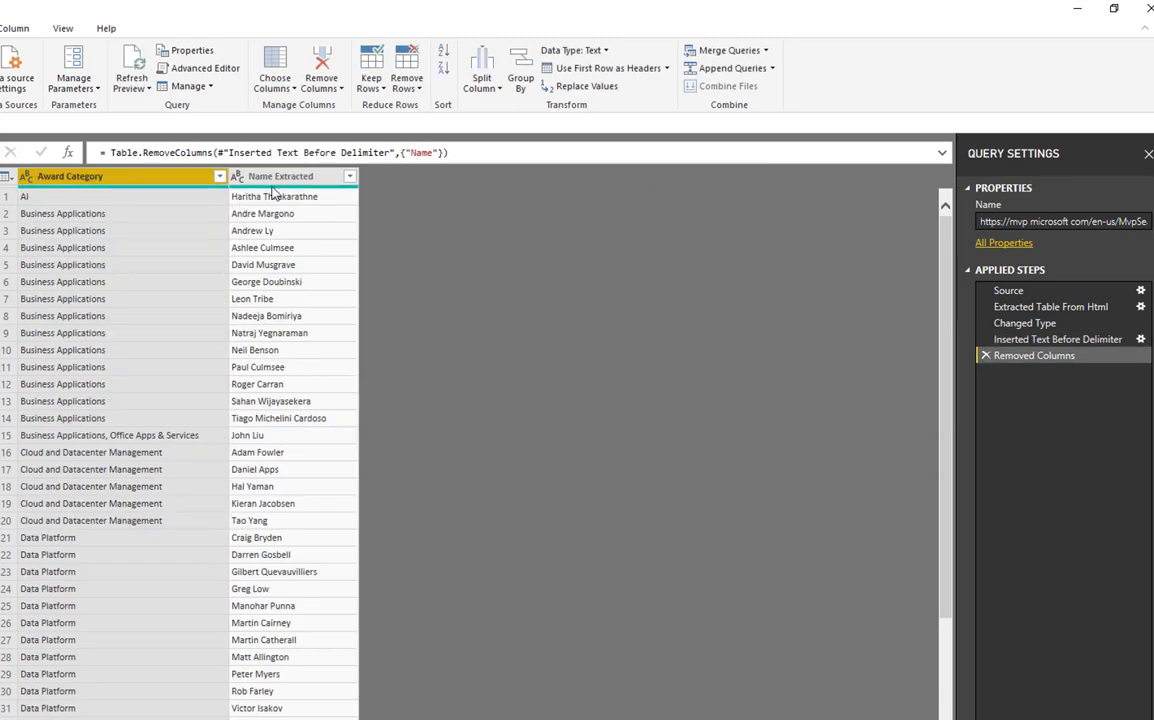
drag(252, 176, 95, 180)
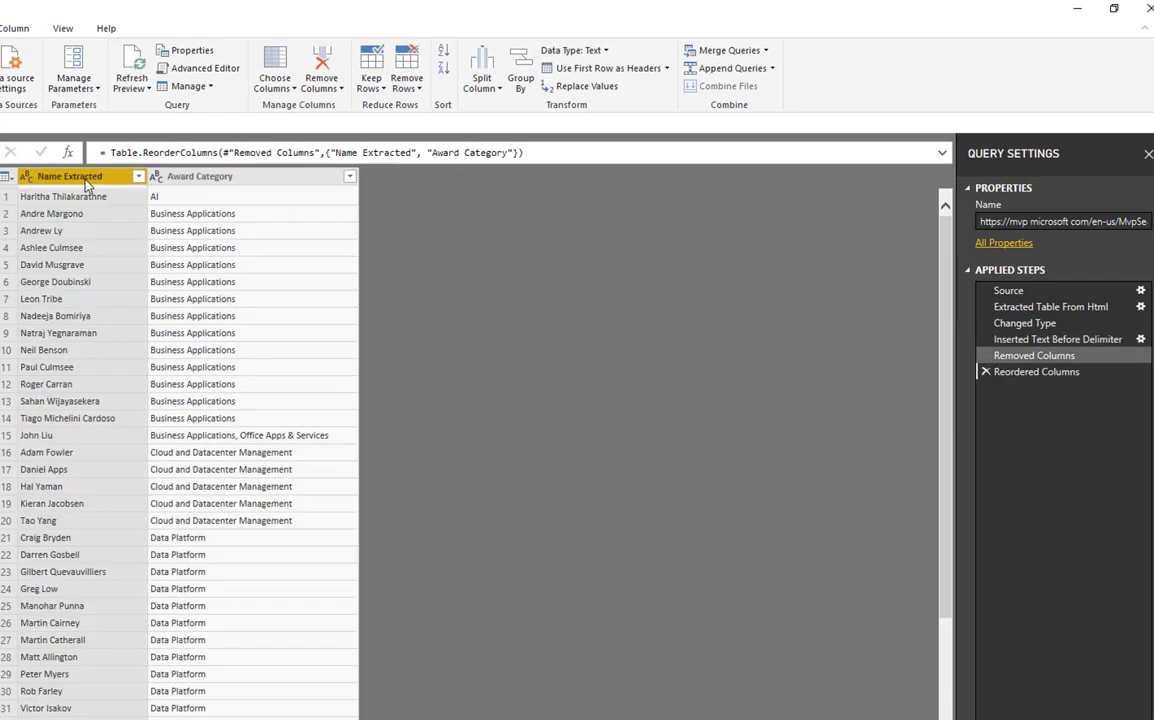
double_click(90, 177)
key(Return)
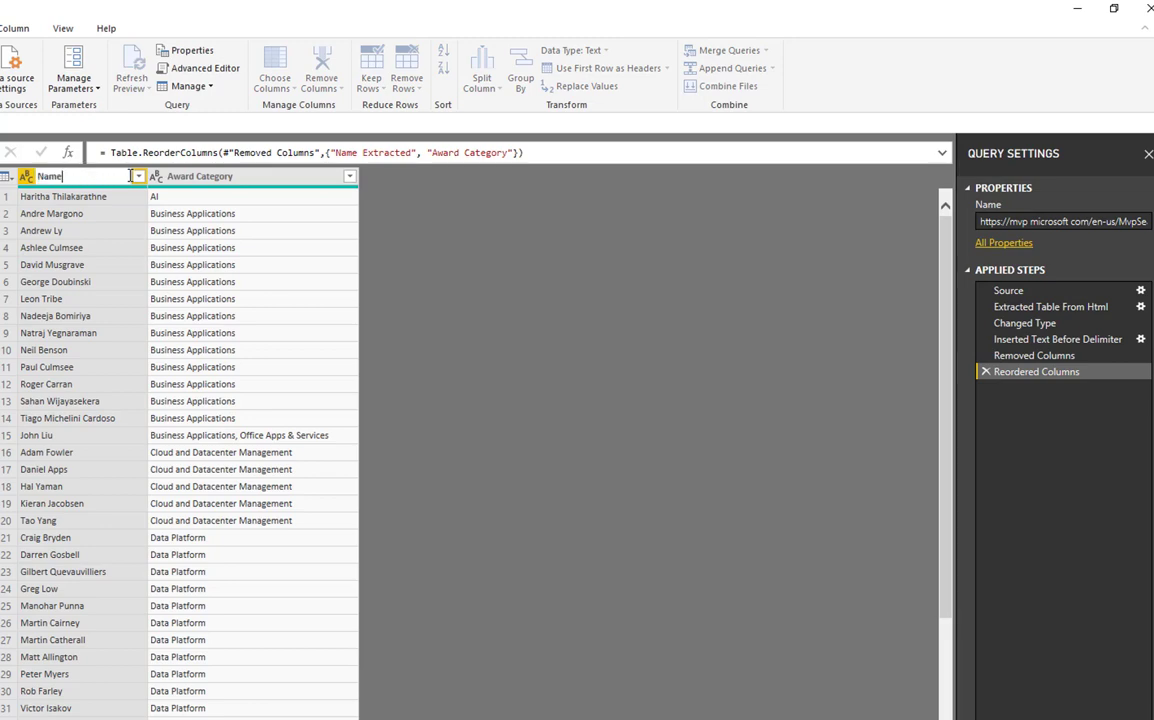
key(Return)
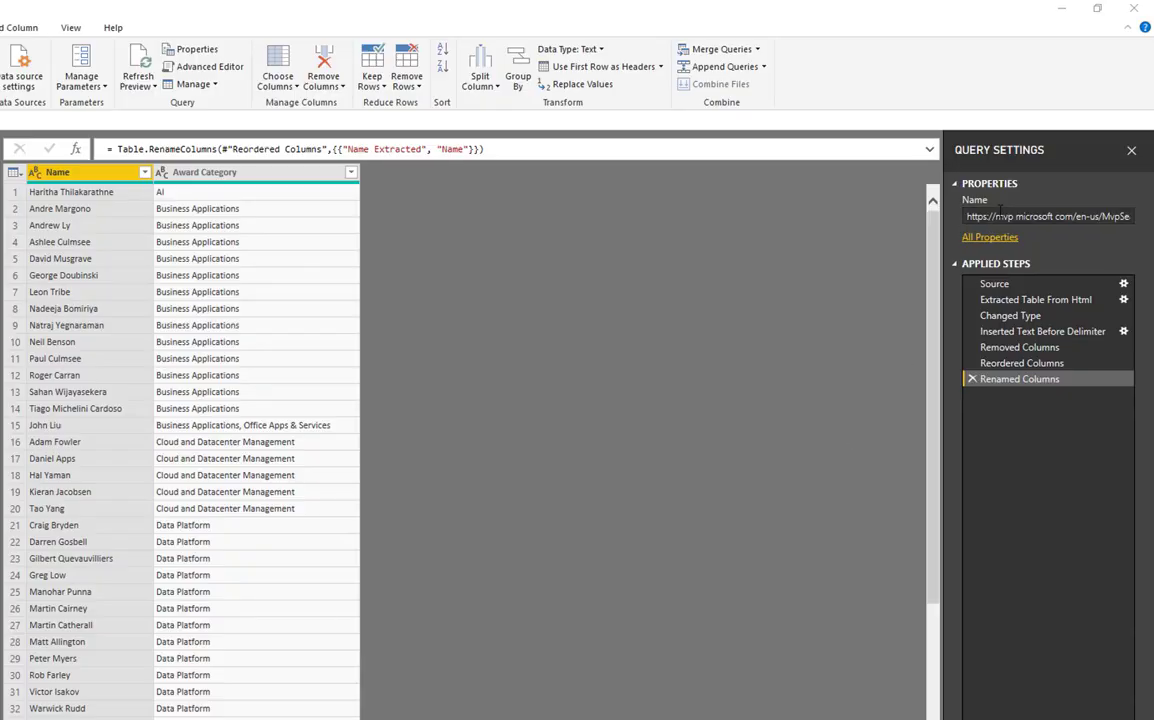
Step: Rename the query to Australian MVPS
double_click(1003, 214)
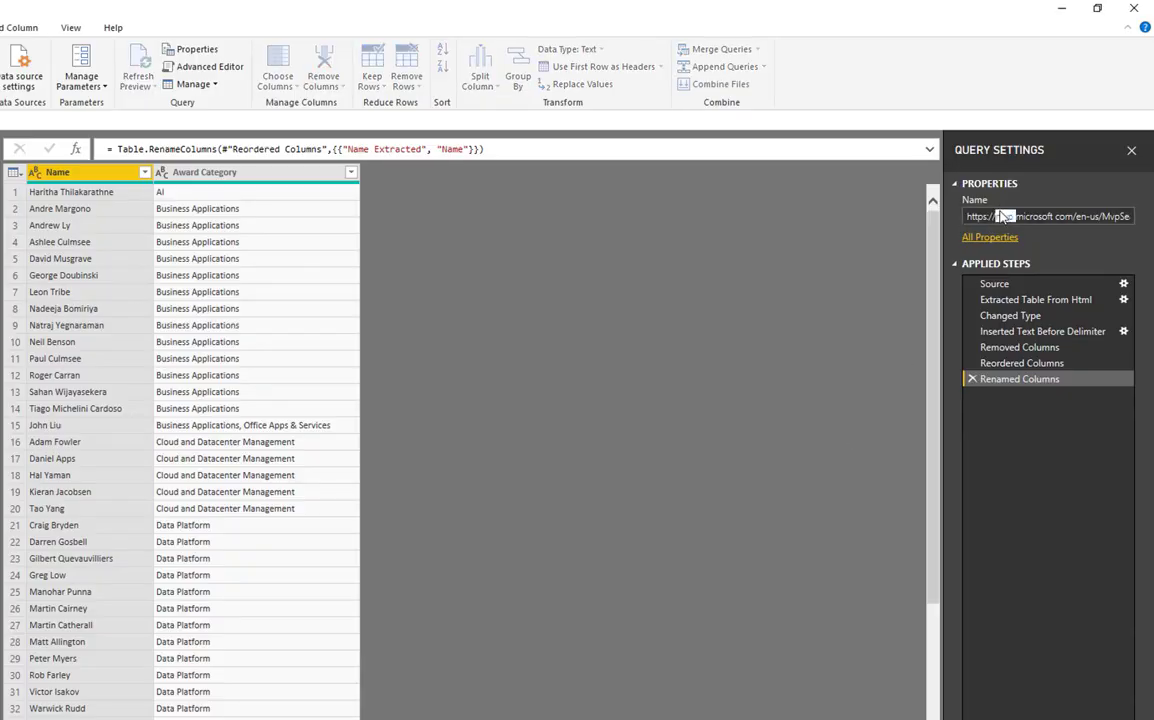
key(ctrl+a)
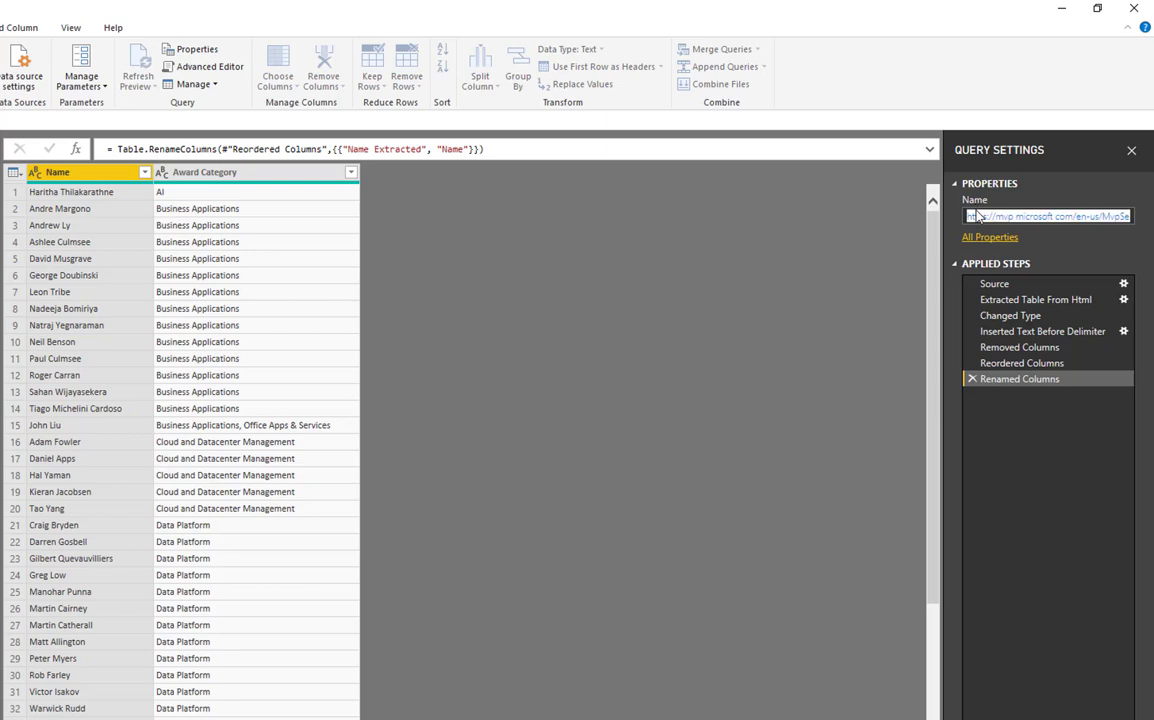
text(AI)
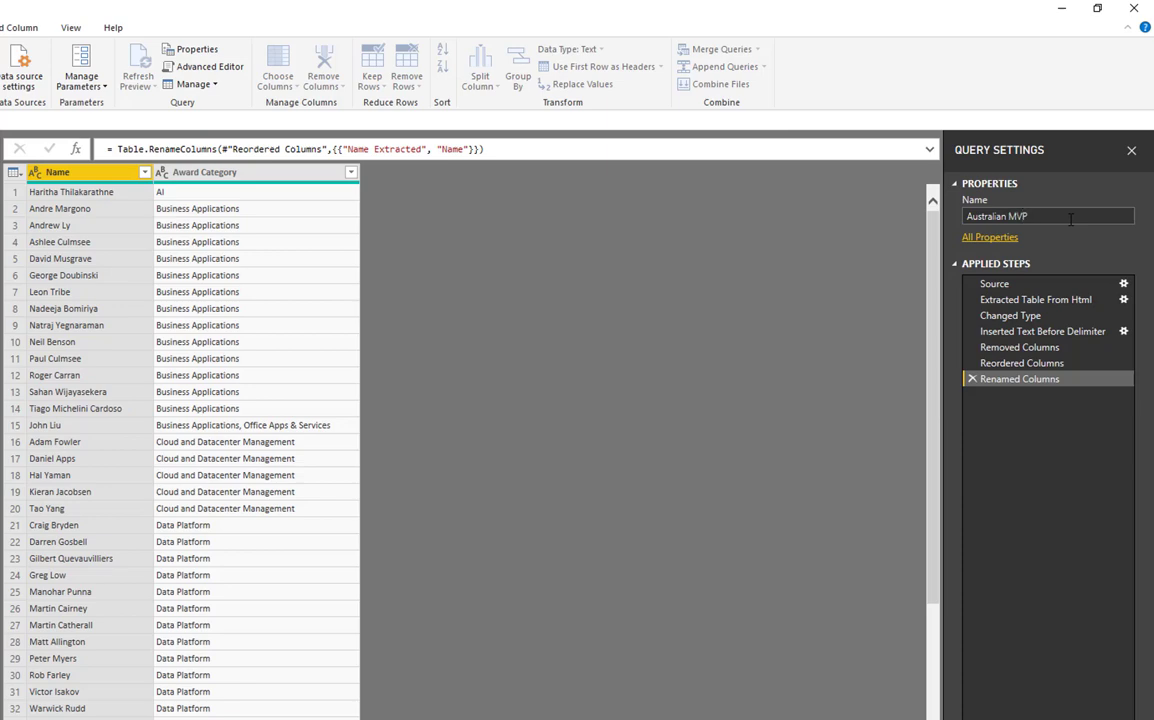
key(Return)
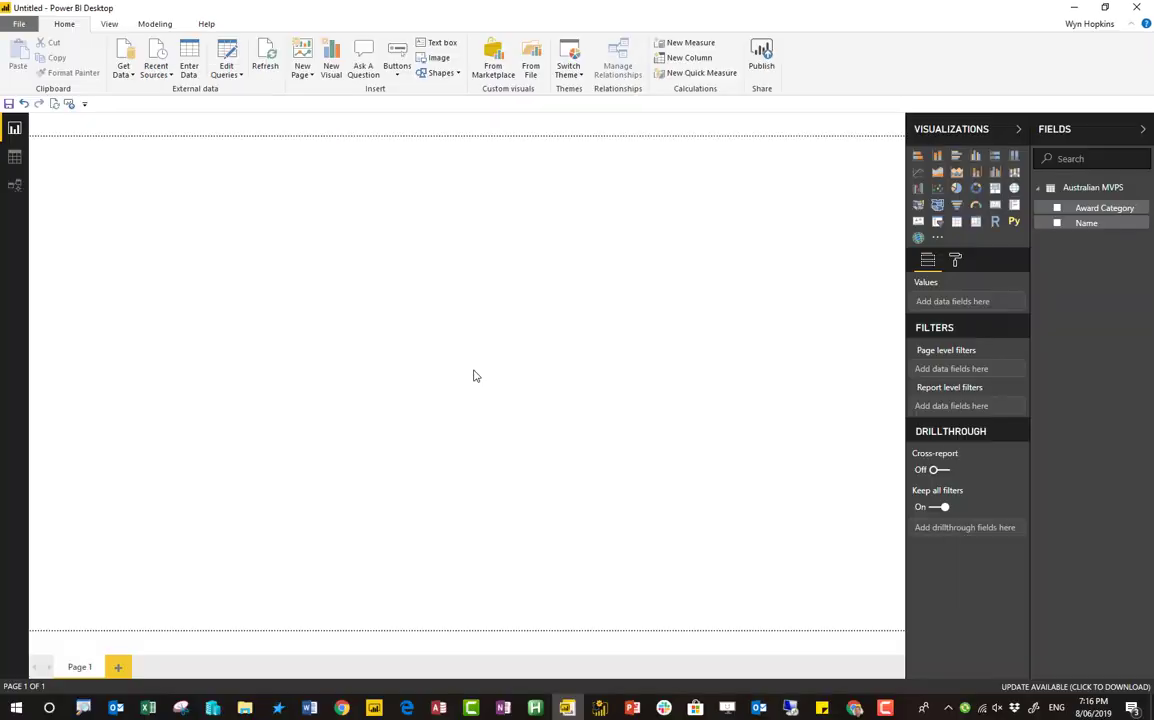
Step: Add a Q&A visual asking 'Number of names by award category'
double_click(155, 227)
text(Num)
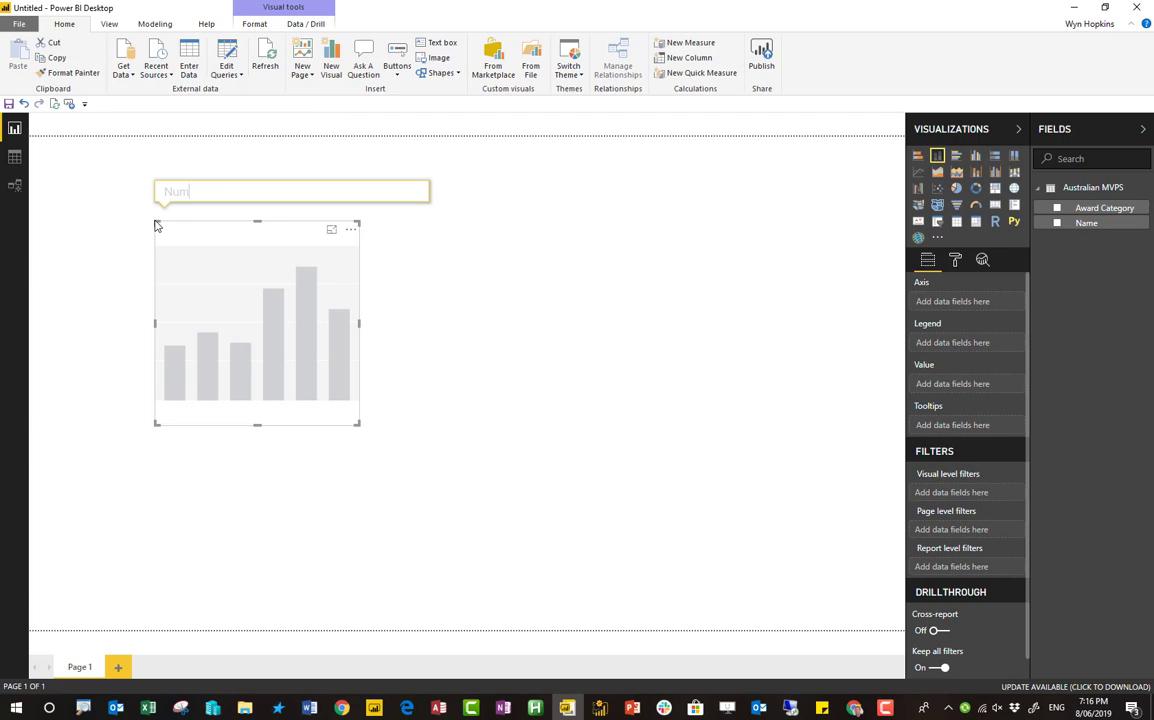
text(ber of names)
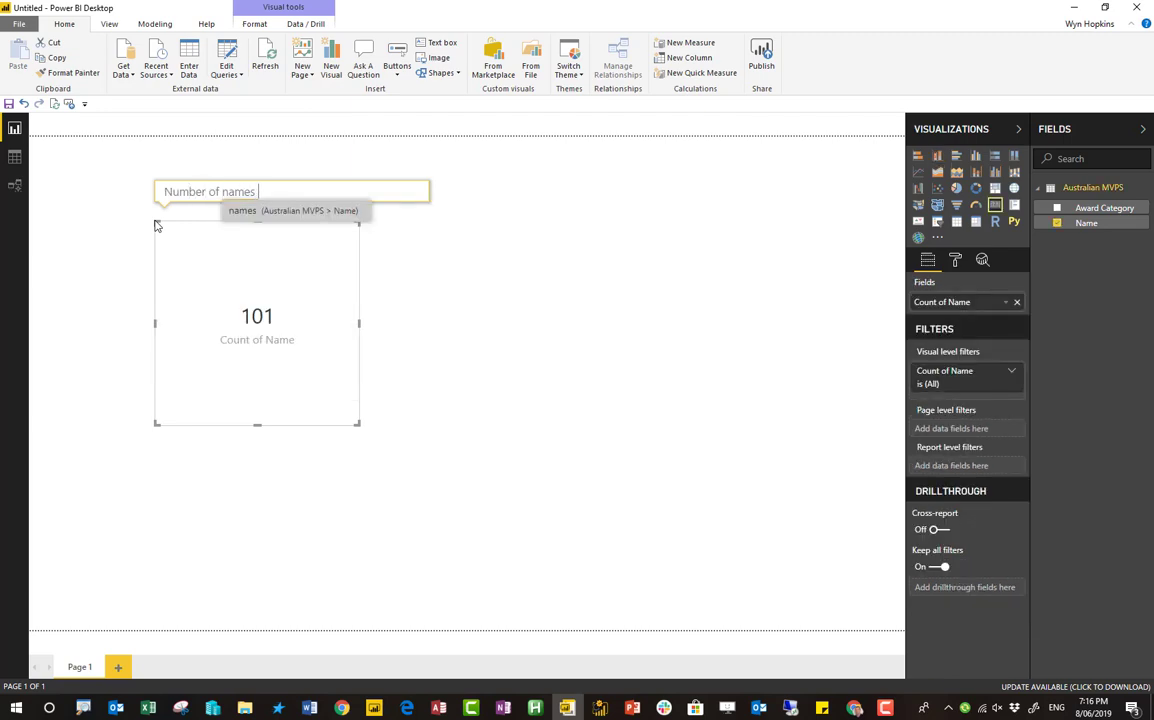
text( by award)
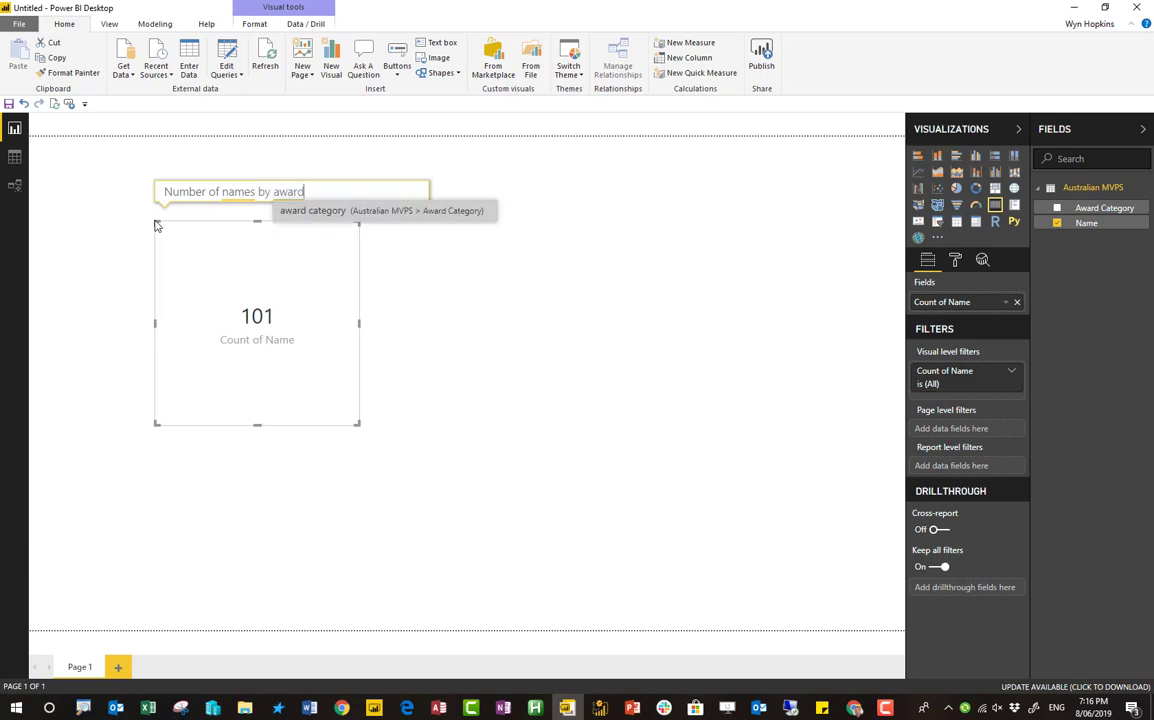
text( cate)
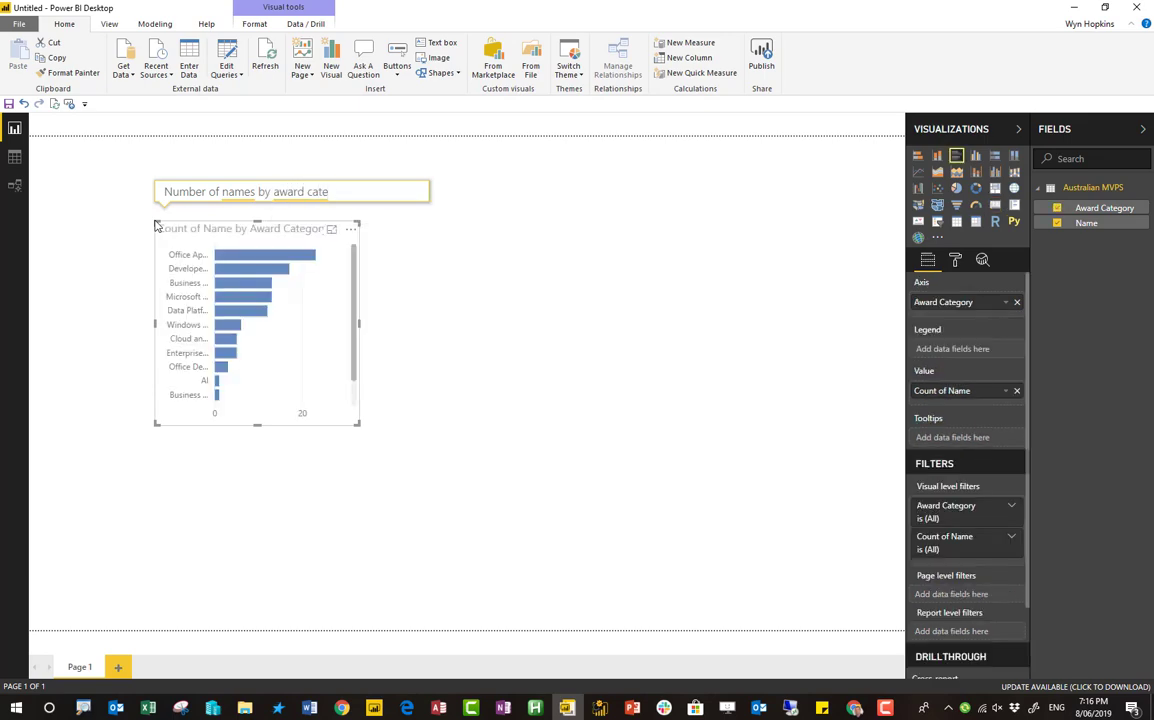
Step: Enlarge the Count of Name by Award Category bar chart and move it to the top-left
click(442, 373)
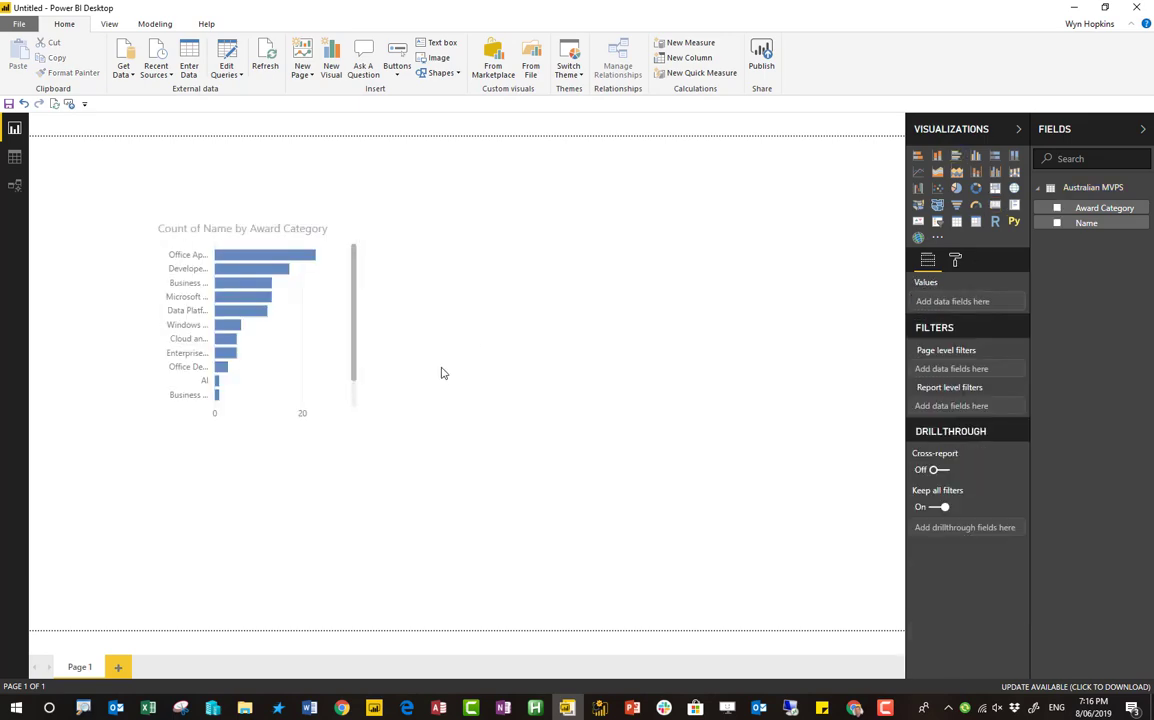
click(326, 399)
drag(356, 423, 451, 569)
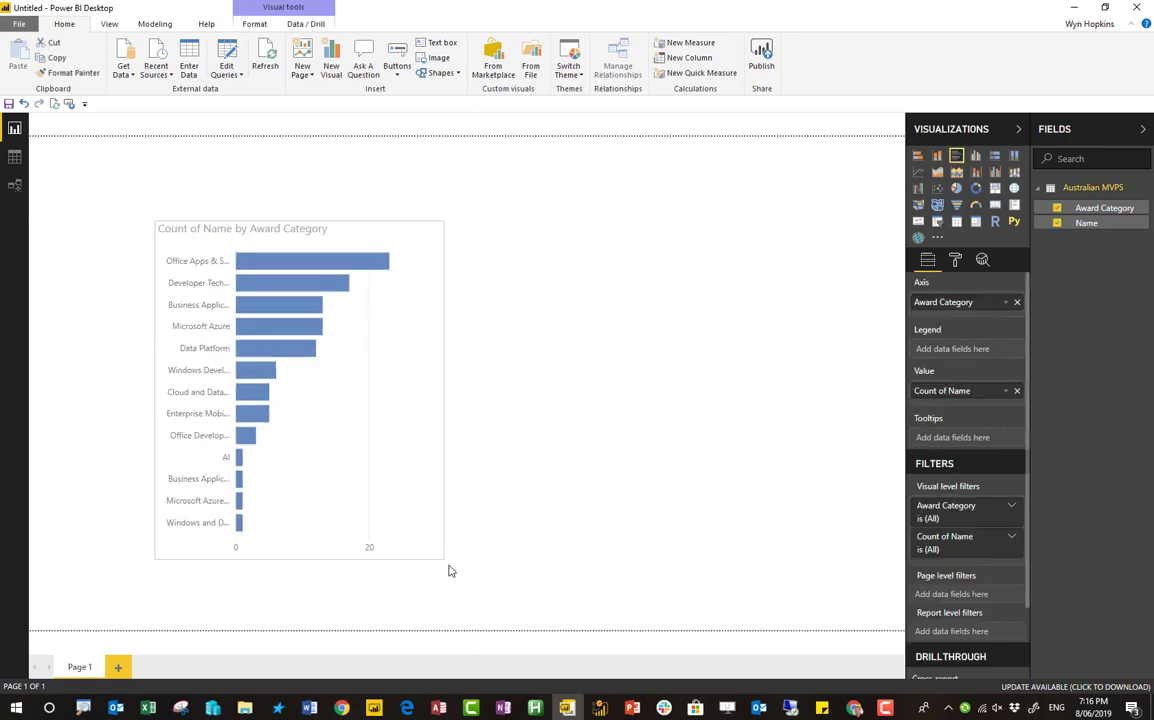
drag(249, 457, 124, 383)
drag(357, 505, 450, 616)
click(757, 148)
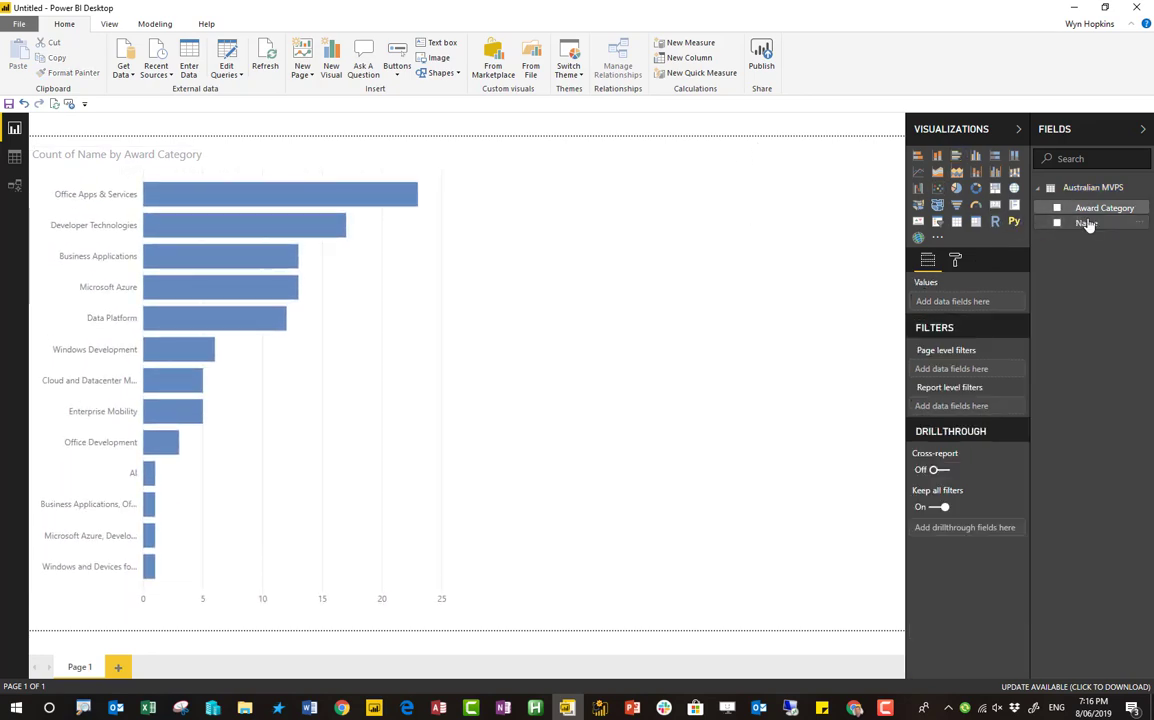
Step: Add a Name table and cross-filter it by Office Apps & Services, Data Platform and Business Applications
drag(1087, 226, 726, 224)
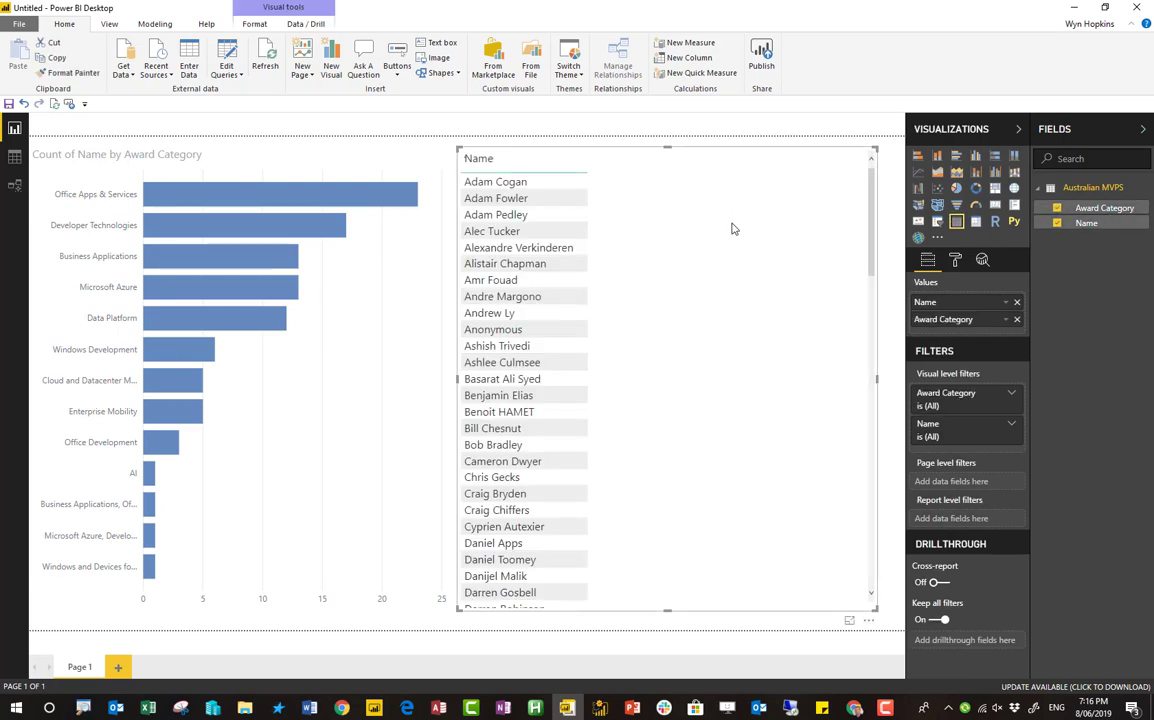
click(195, 197)
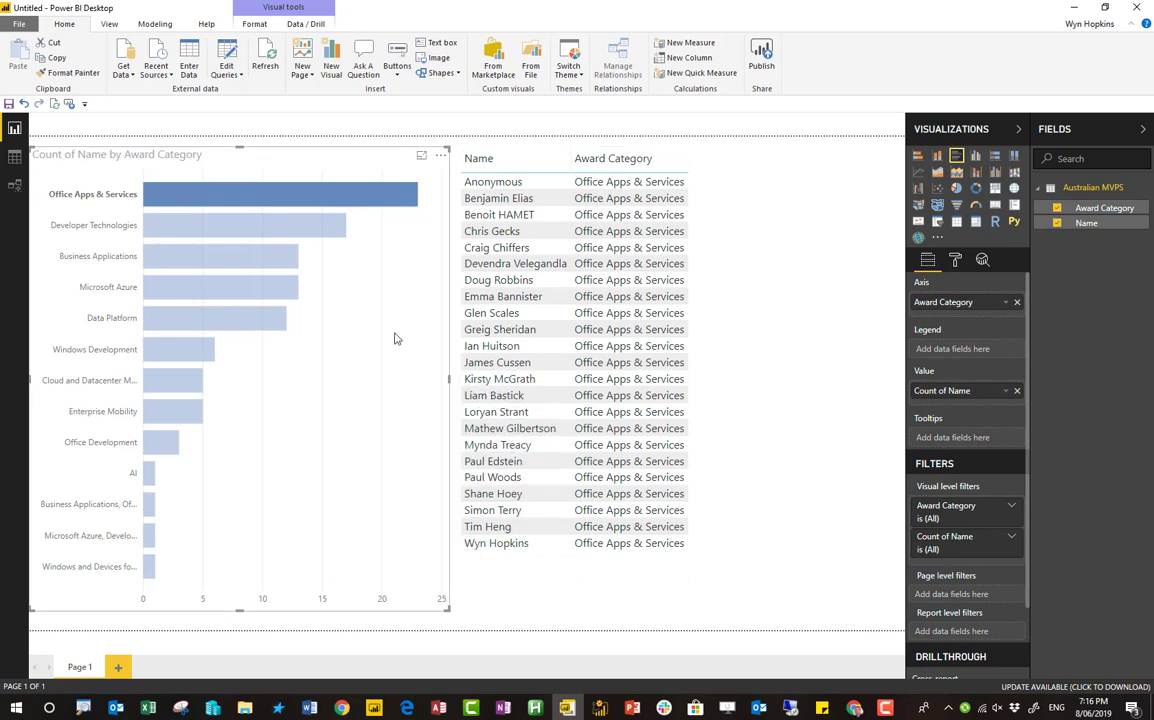
click(253, 321)
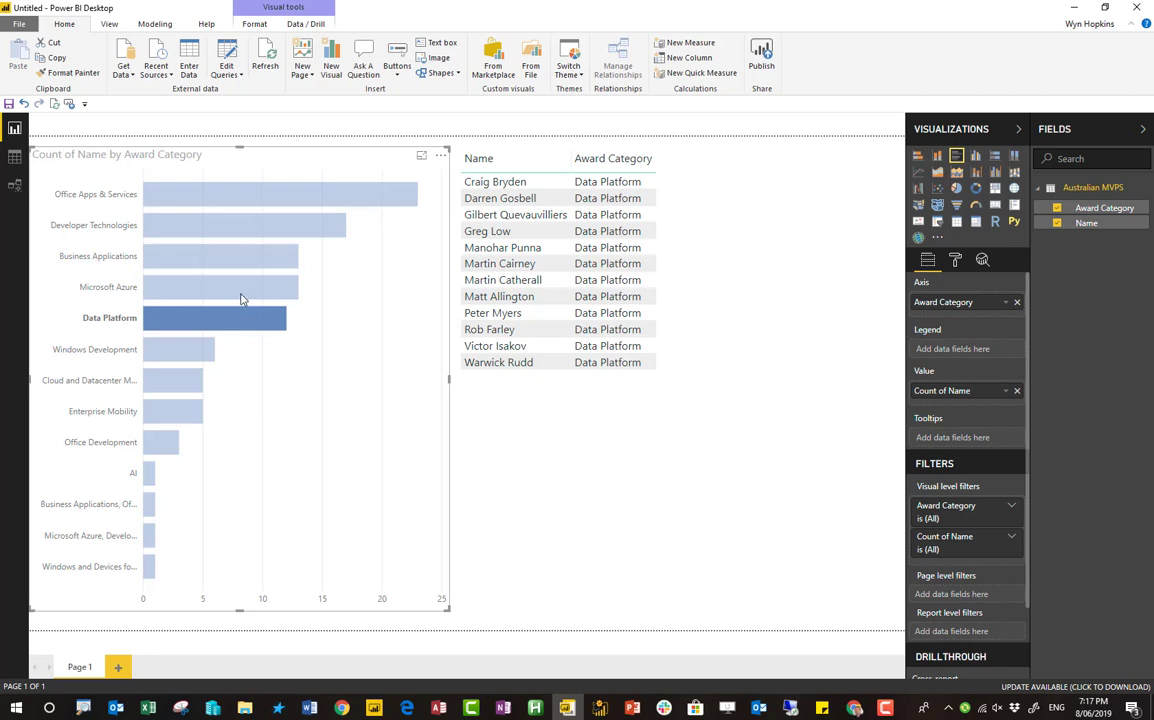
click(228, 262)
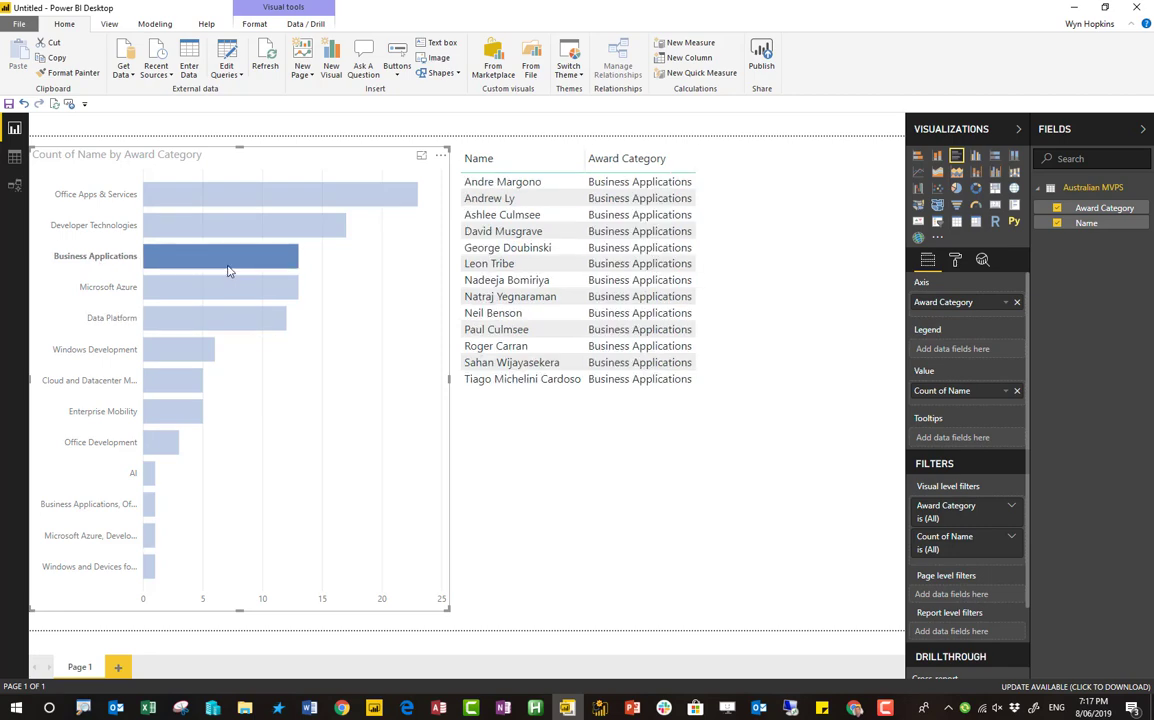
click(227, 269)
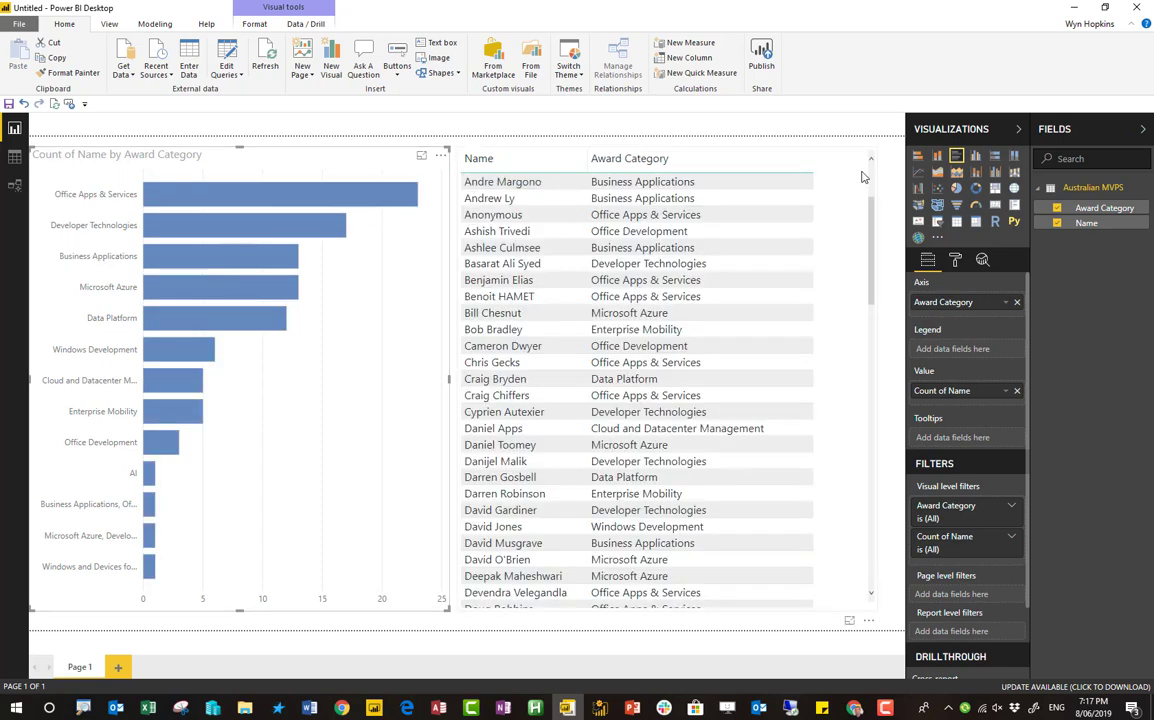
scroll(852, 168, up, 3)
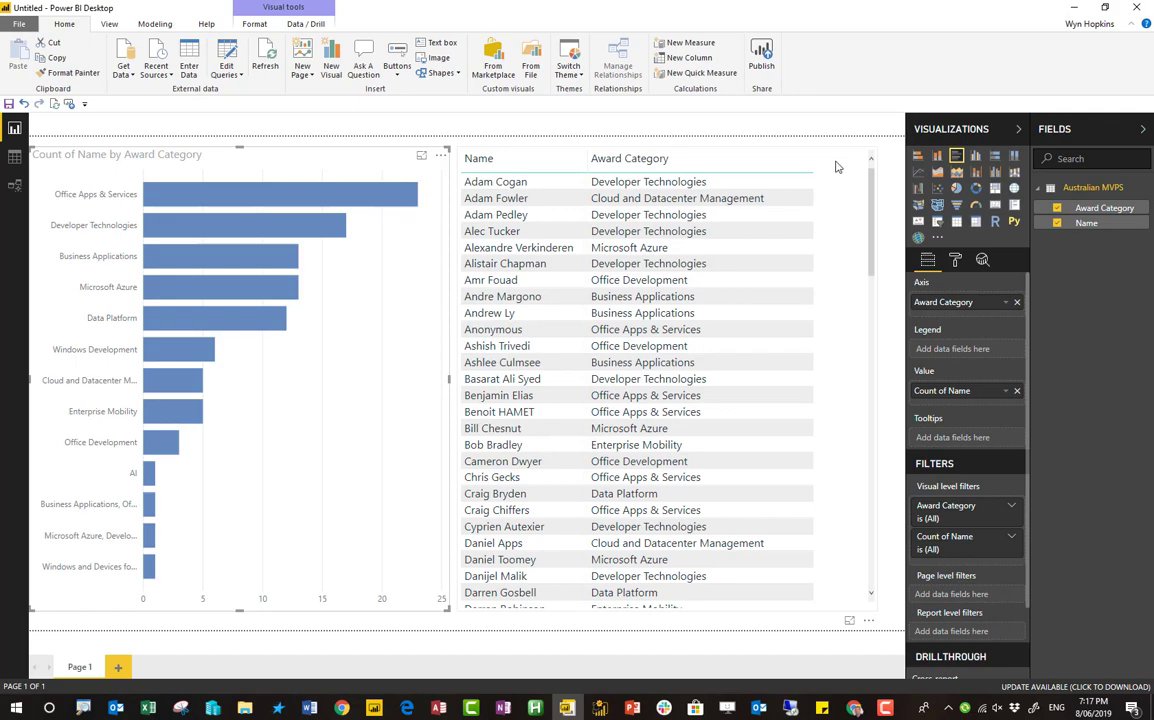
click(837, 167)
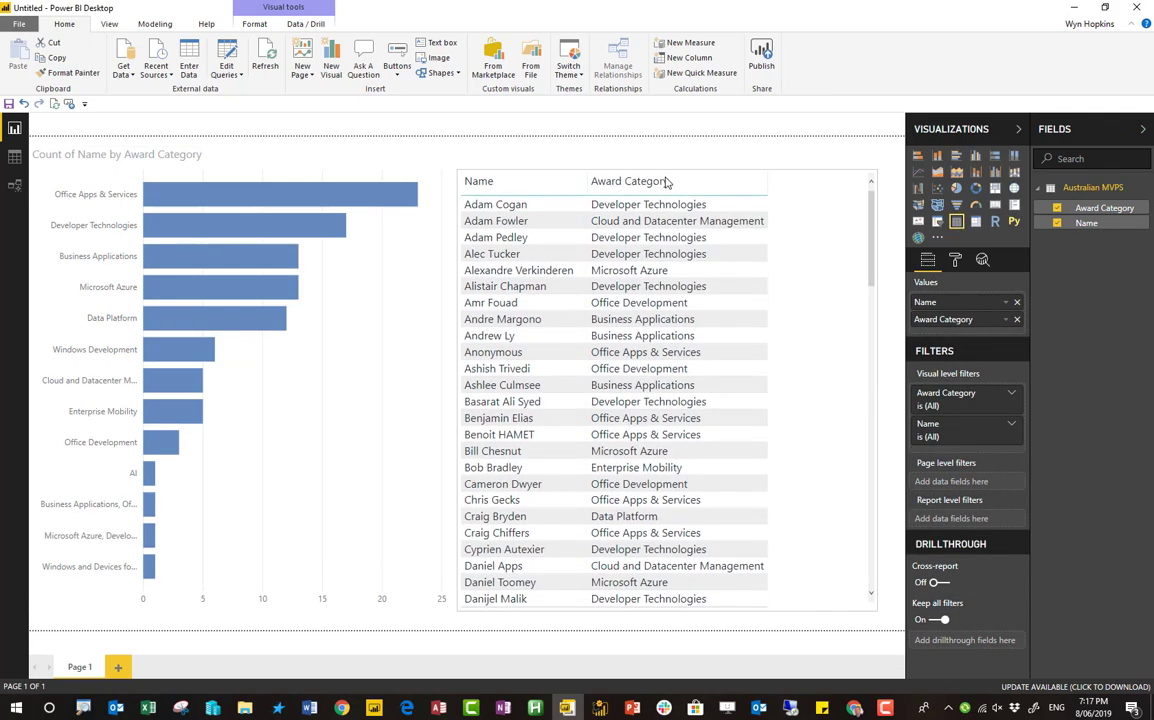
Step: Export the Name and Award Category table's data from its More options menu
click(869, 186)
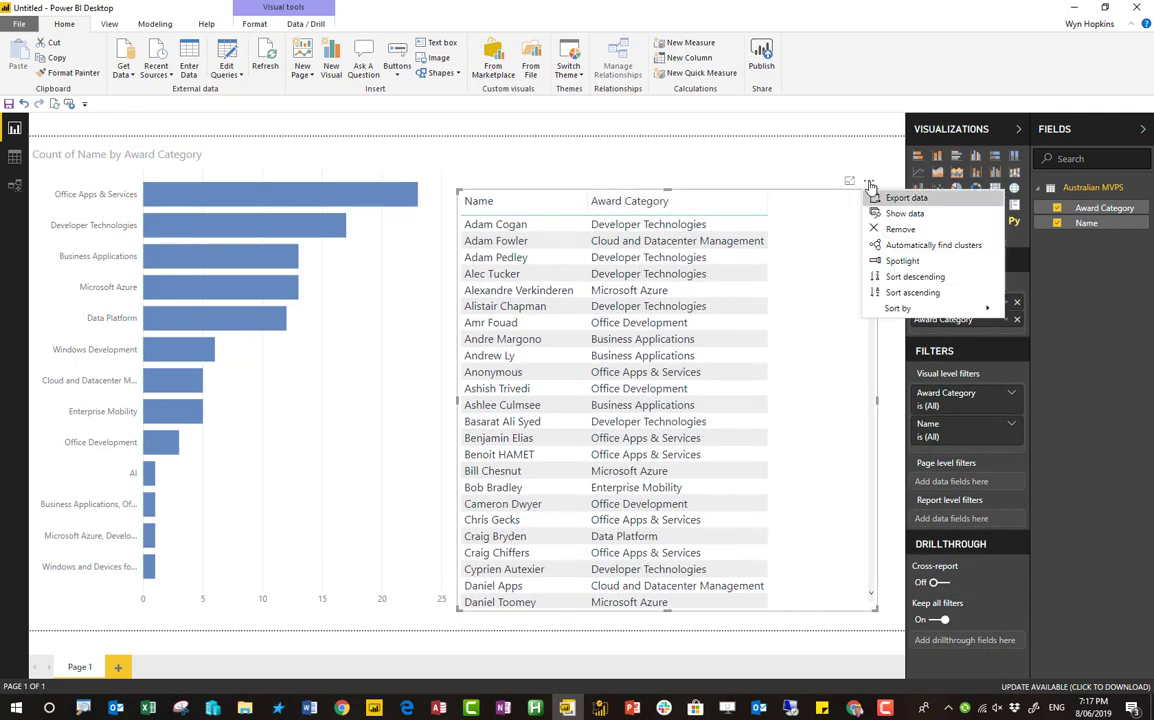
click(897, 200)
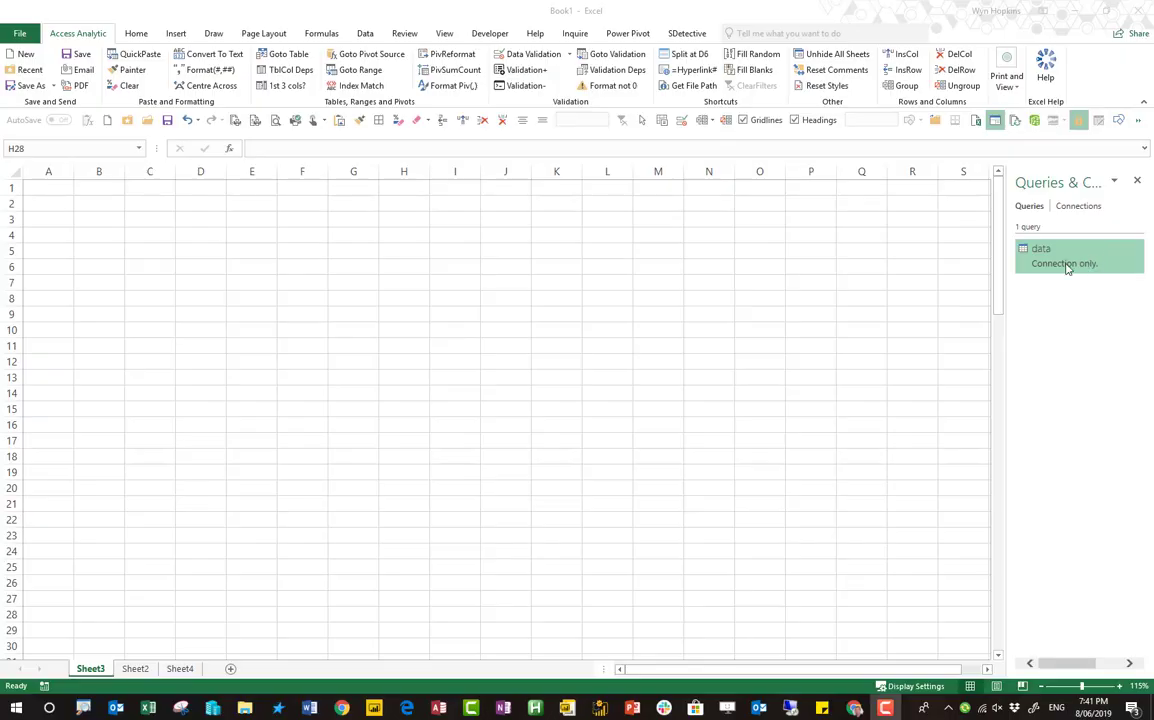
Step: Load the data query as a table at Sheet3 cell A1, yielding 101 Name and Award Category rows
right_click(1066, 268)
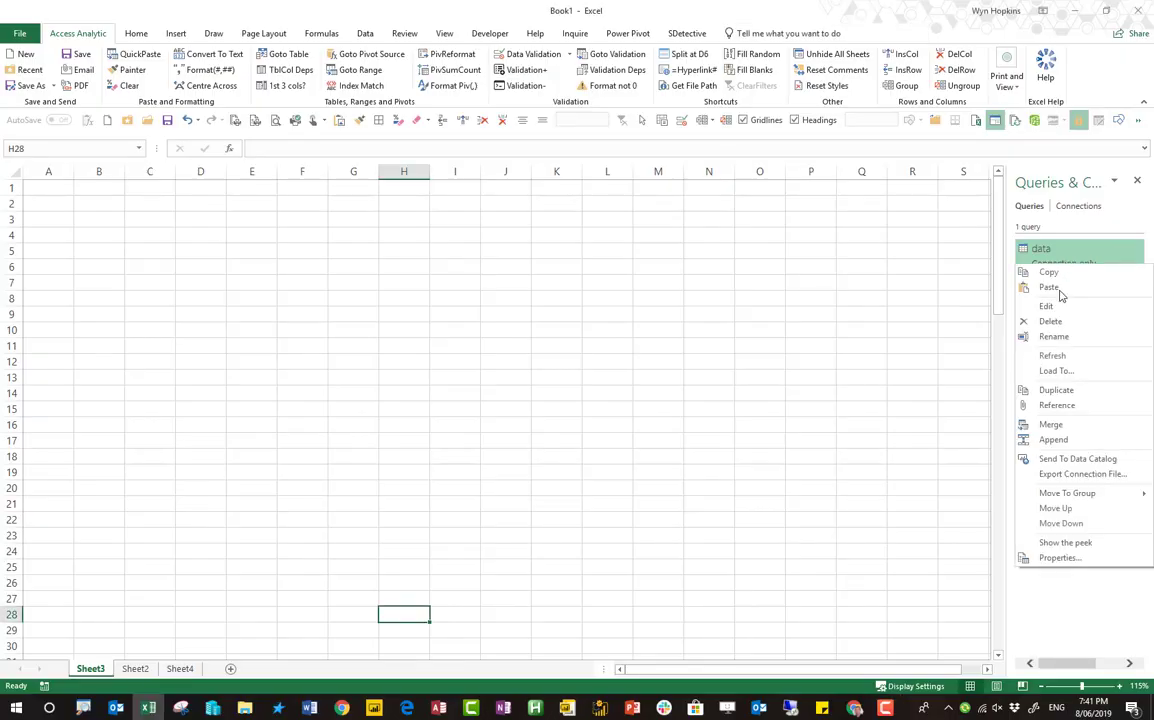
click(1056, 372)
click(812, 301)
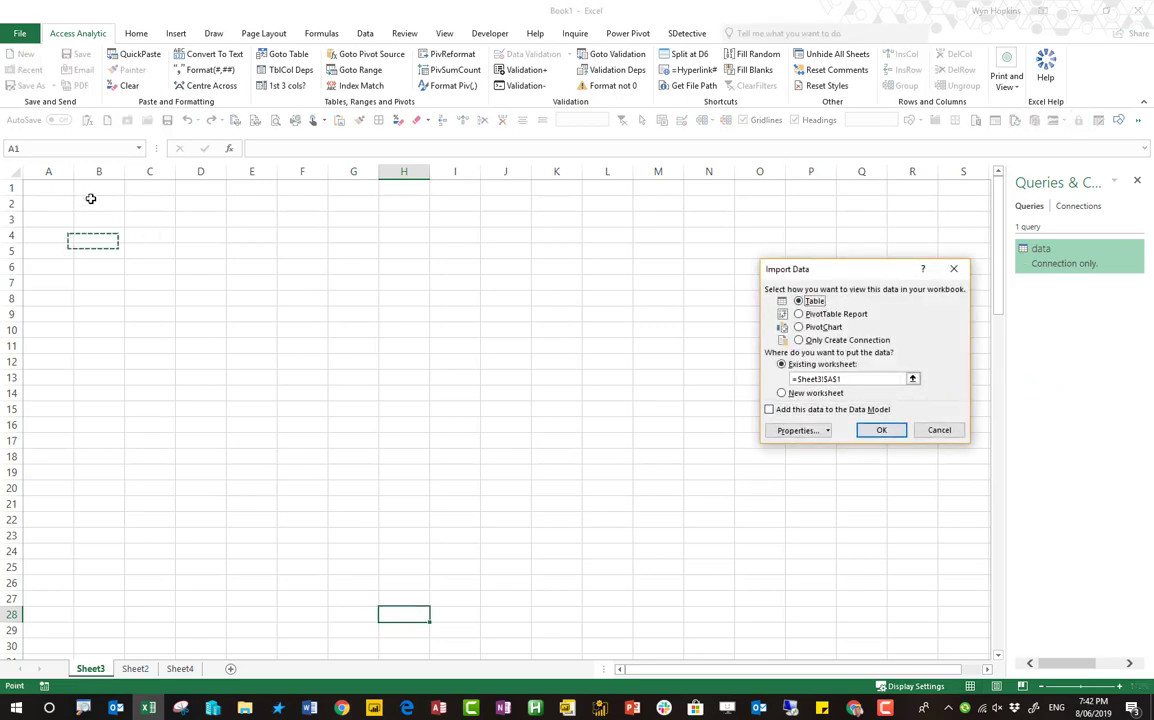
click(48, 188)
click(881, 430)
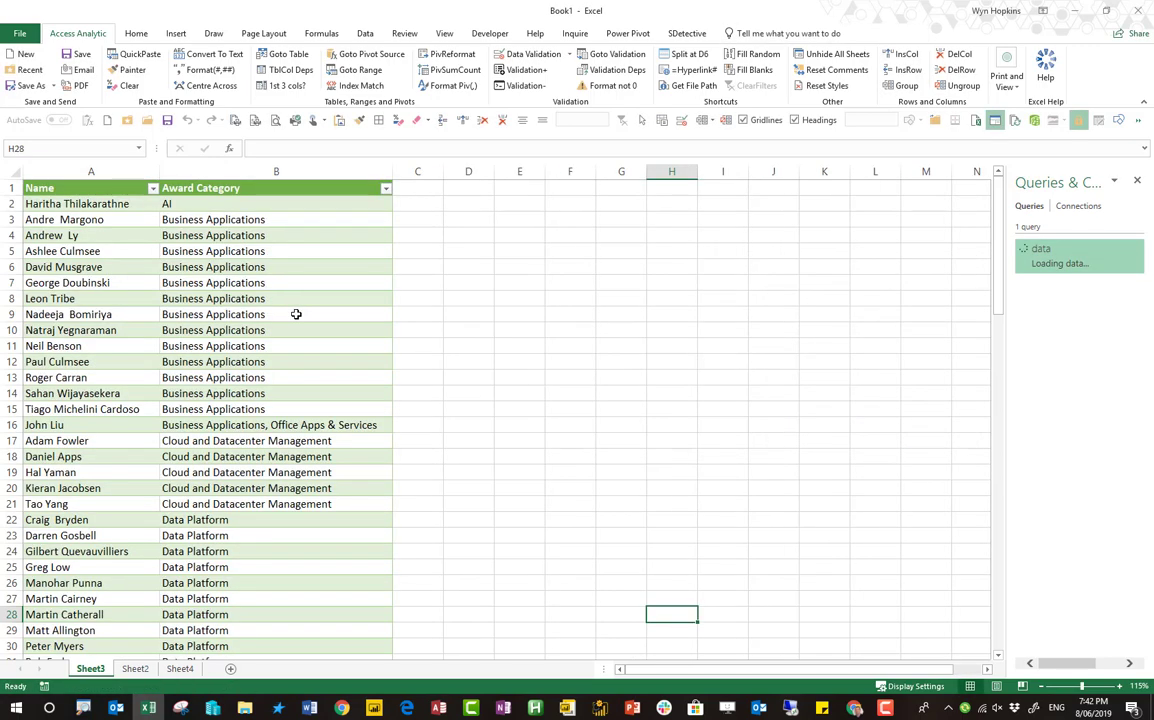
click(297, 313)
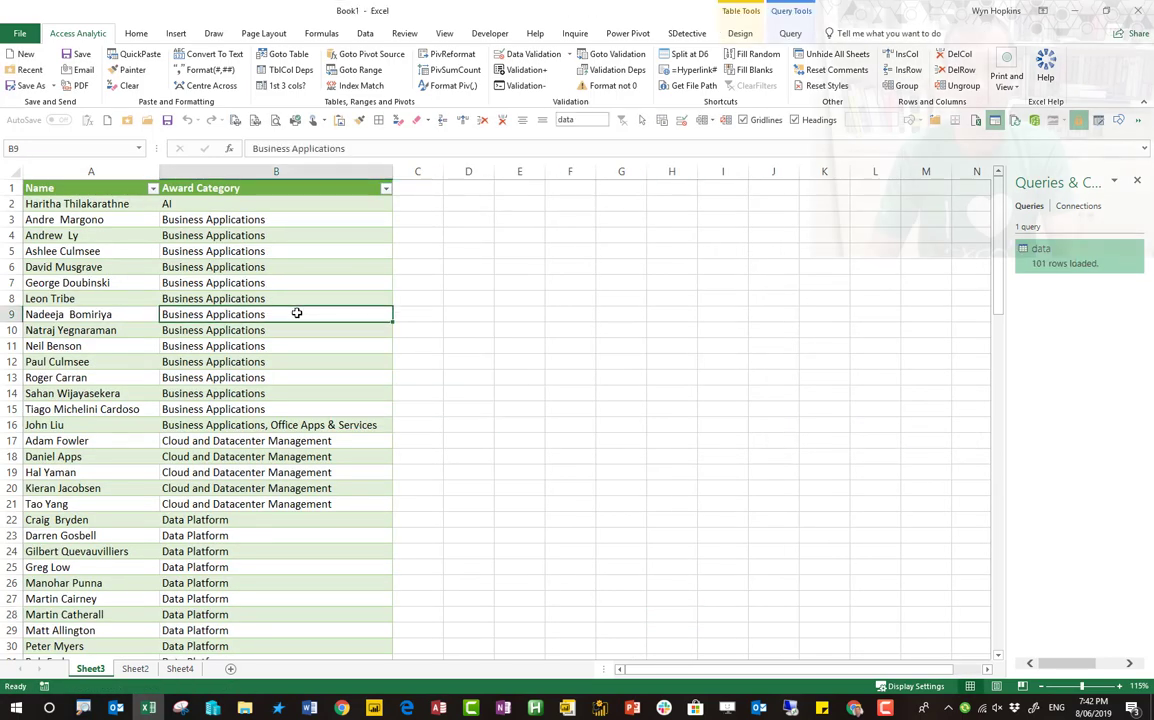